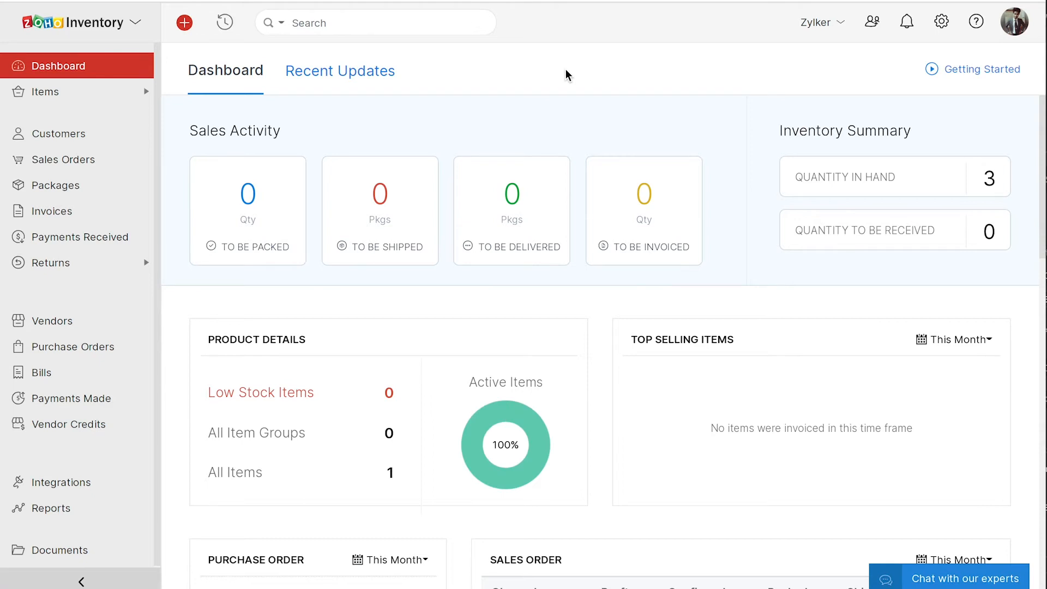
- Start a new customer with first name John, company Glassdoor and display name John
click(60, 134)
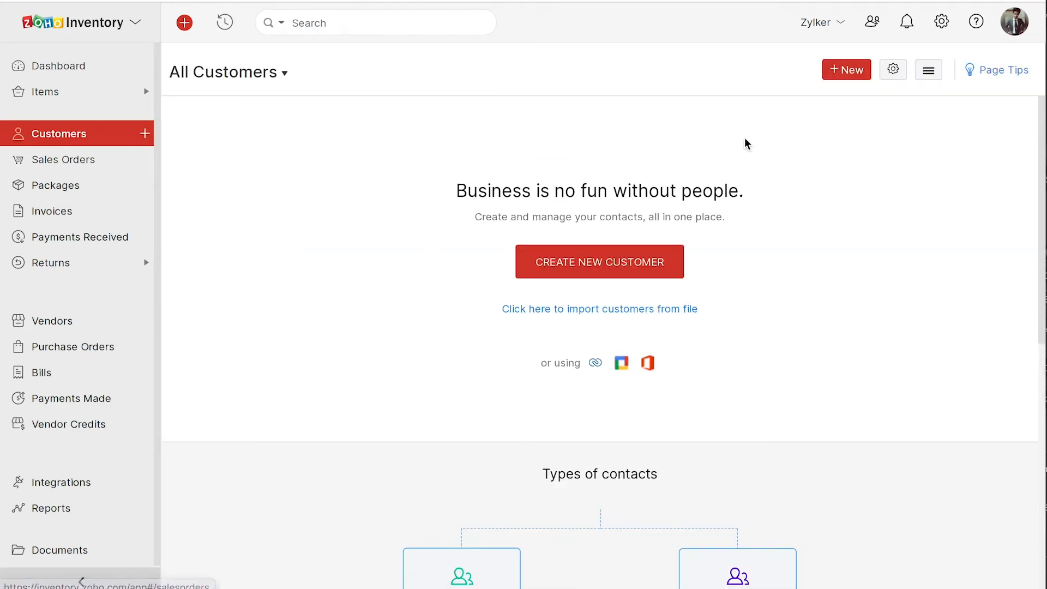
click(843, 70)
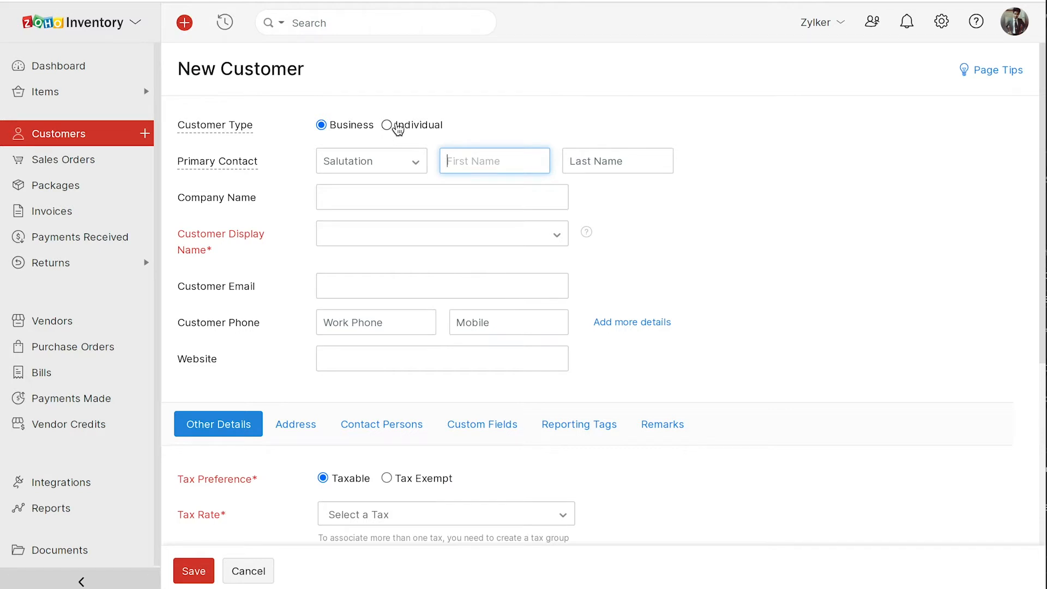
text(Joh)
text(n)
click(460, 199)
text(Glassd)
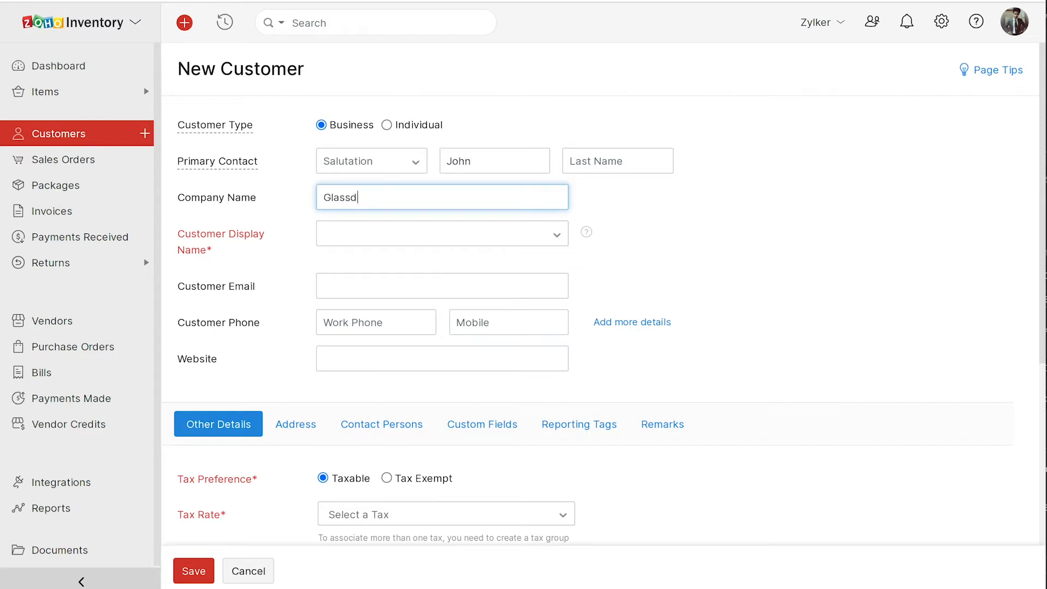
text(oor)
click(472, 236)
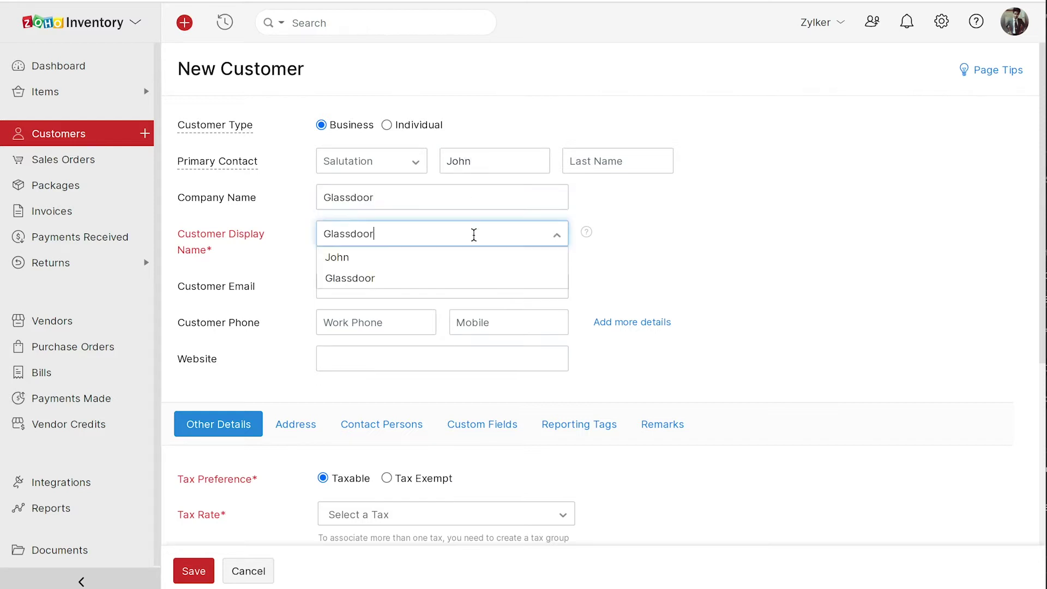
click(410, 258)
- Fill in the customer's email address and mobile number
click(394, 283)
text(John)
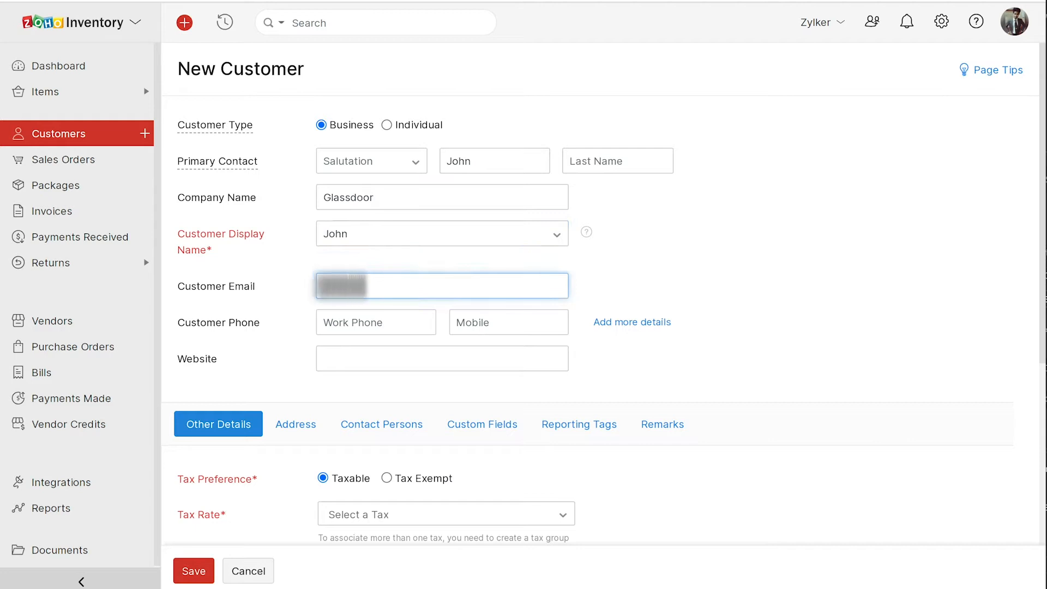
click(475, 321)
text([masked phone])
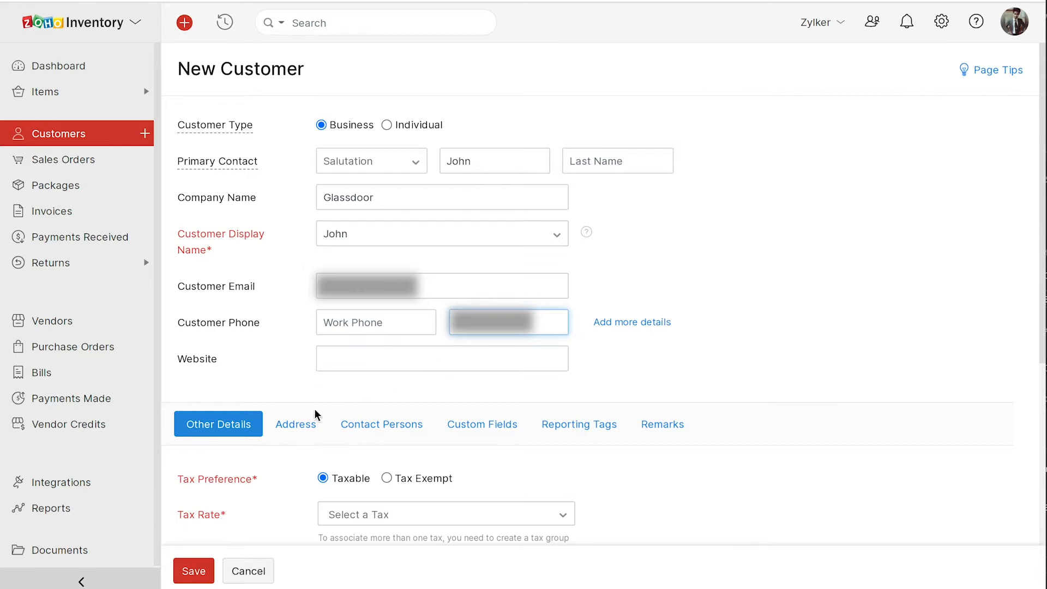
scroll(257, 437, down, 5)
scroll(257, 438, down, 1)
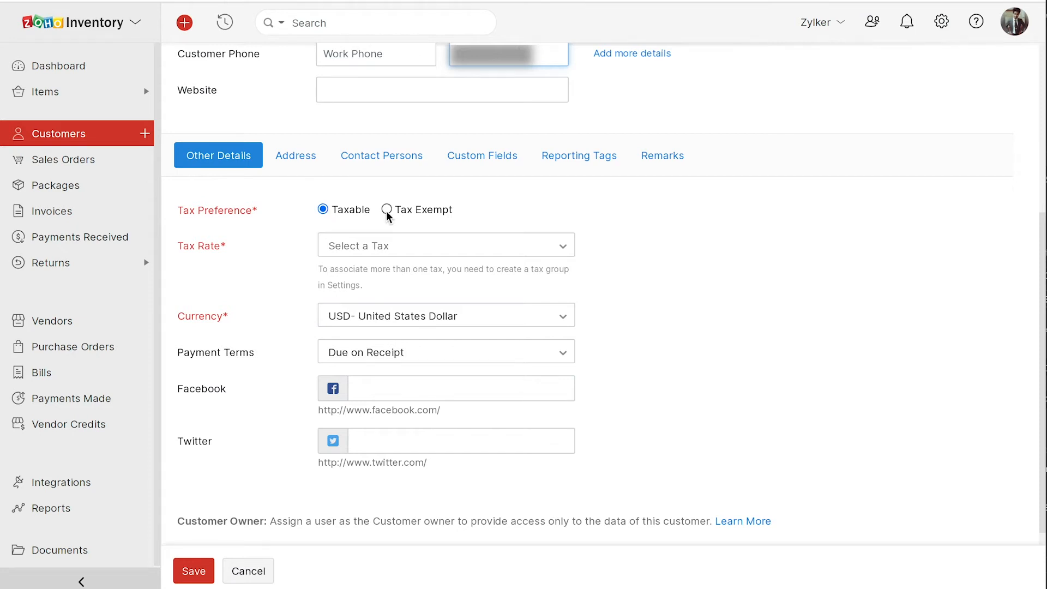
- Apply tax rate Sales Tax [5%] and keep payment terms as Due on Receipt
click(404, 245)
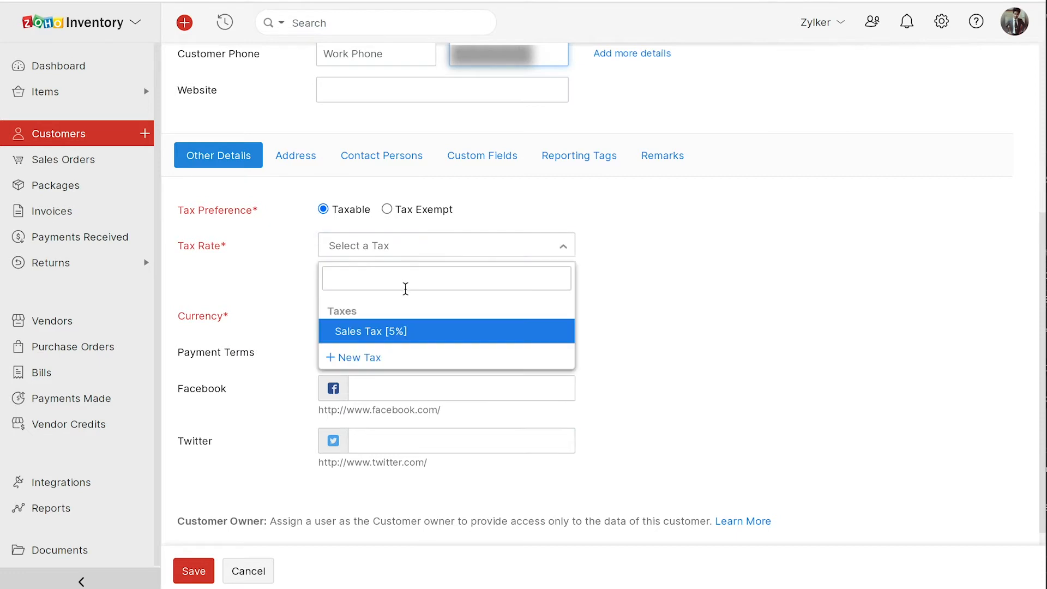
click(386, 330)
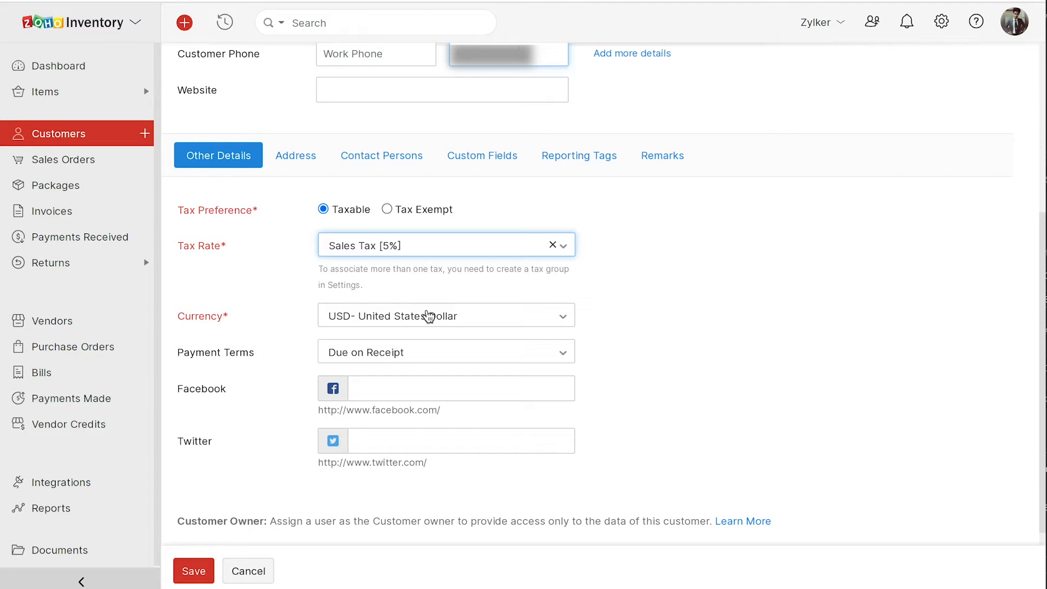
click(440, 363)
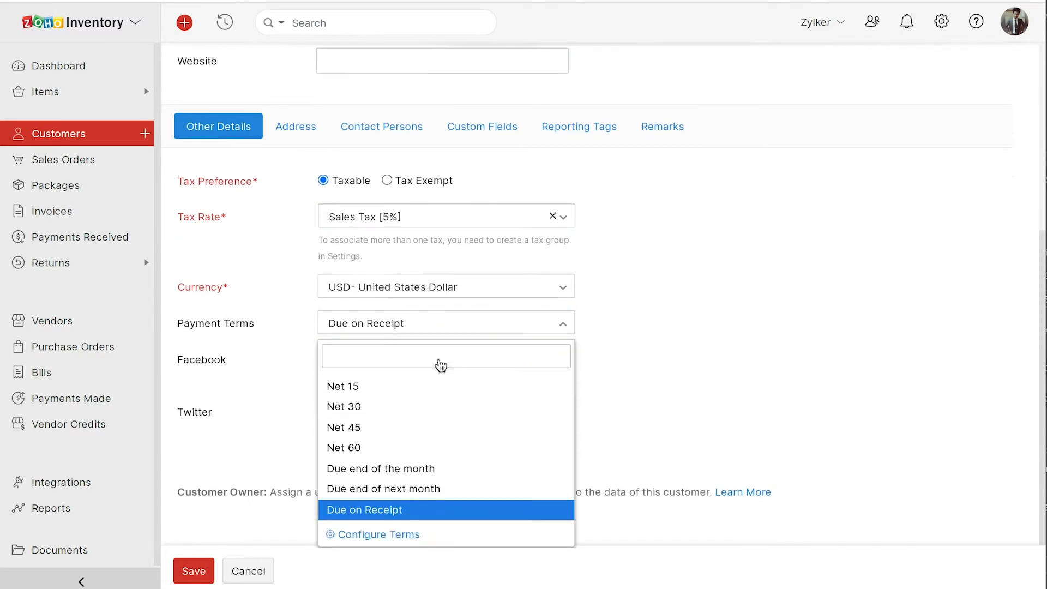
click(441, 326)
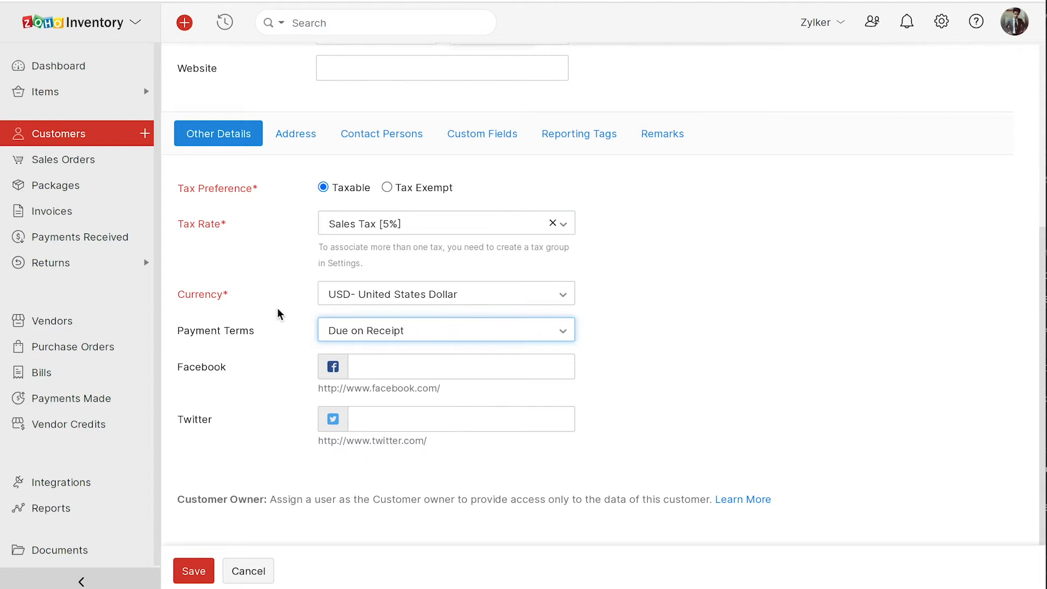
- Enter the Home billing address on Victoria Street, London, United Kingdom with phone
click(294, 136)
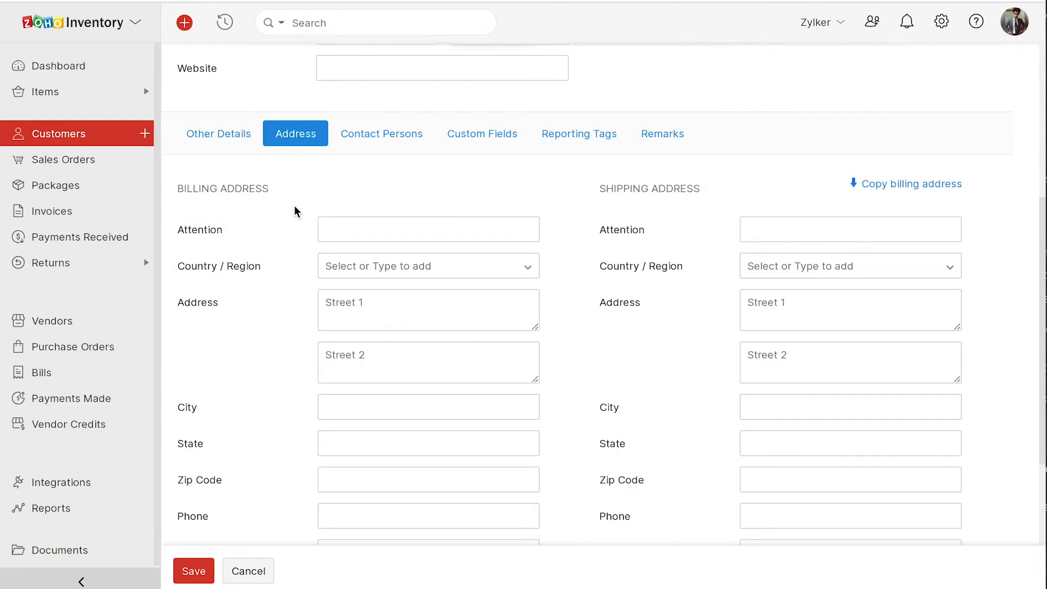
scroll(294, 206, down, 3)
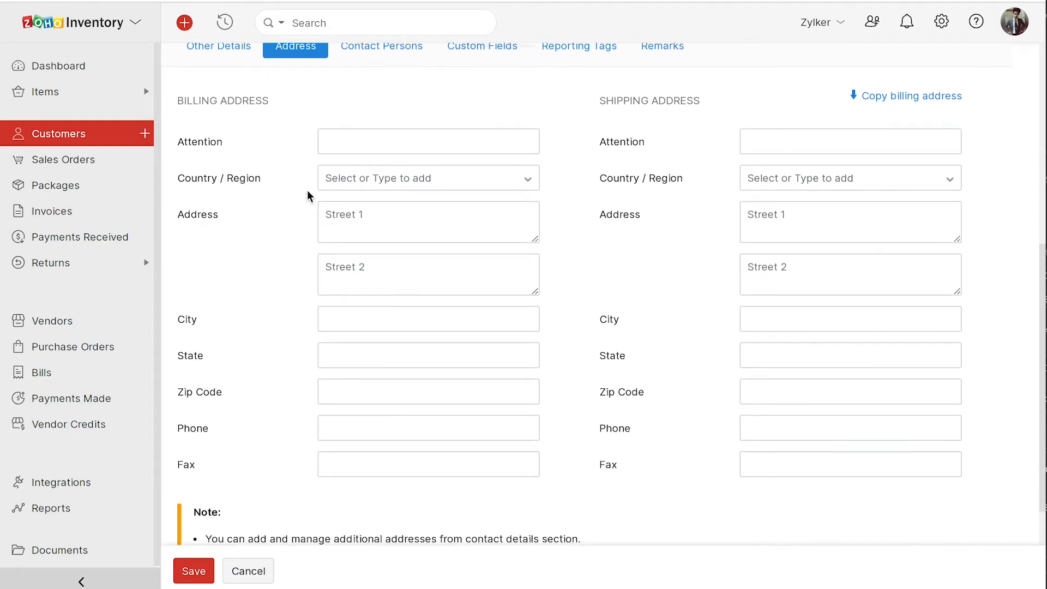
click(344, 142)
text(Home)
click(366, 178)
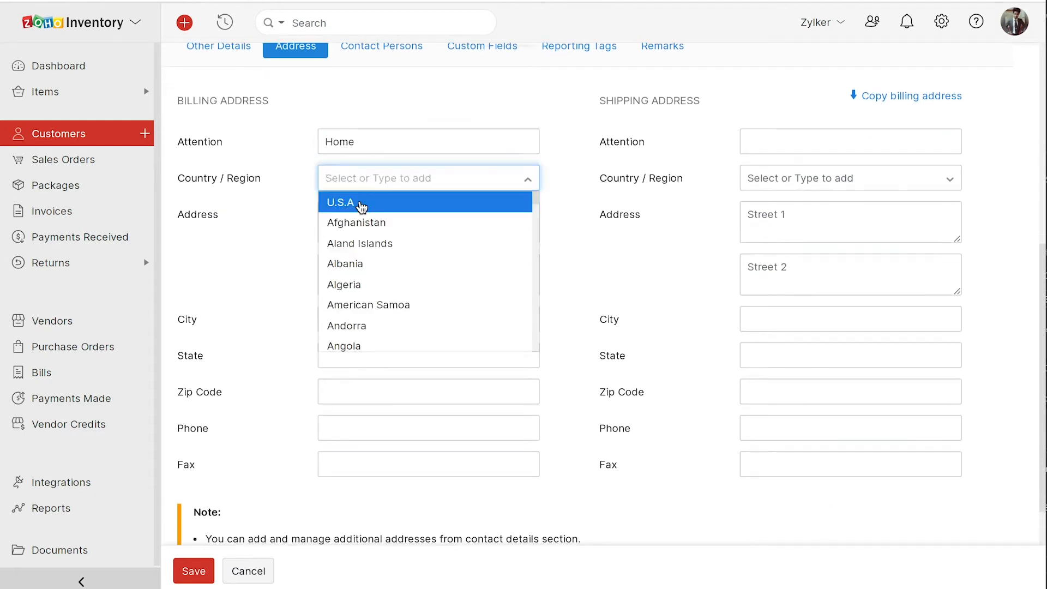
scroll(364, 245, down, 10)
scroll(364, 246, down, 5)
click(369, 319)
key(Tab)
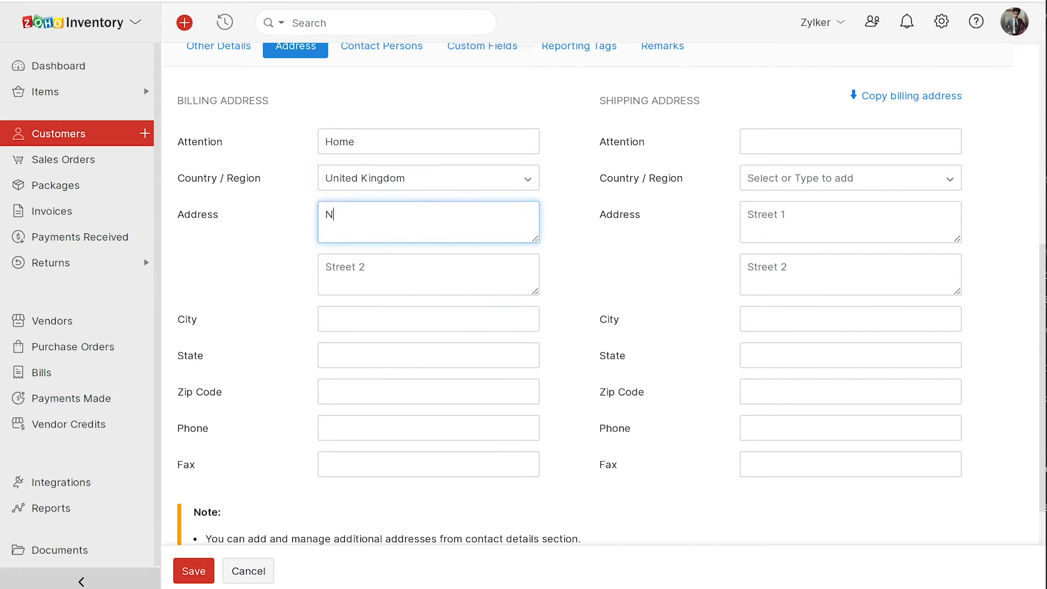
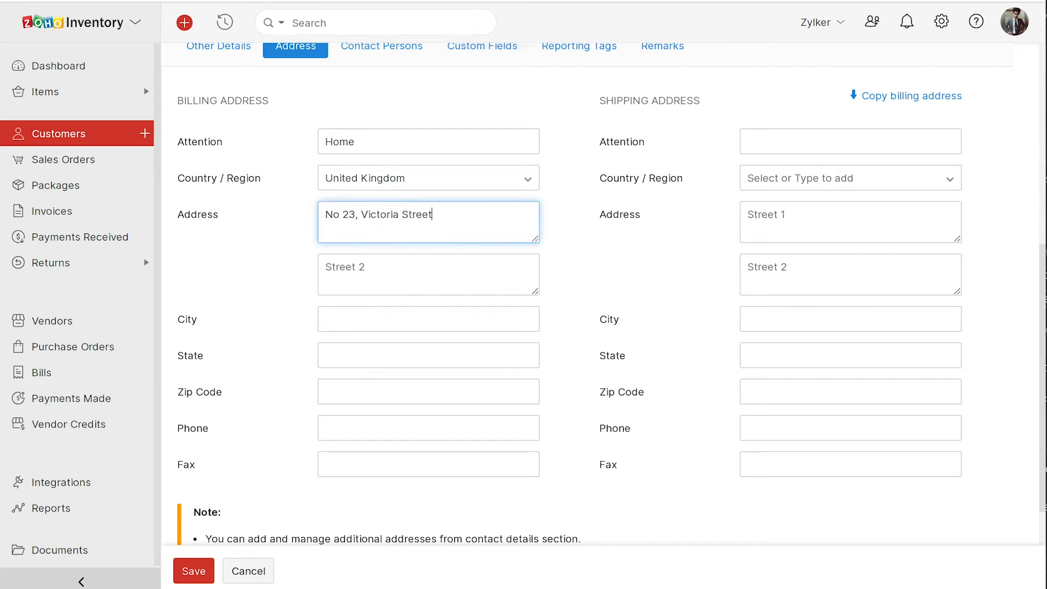
click(351, 307)
text(London)
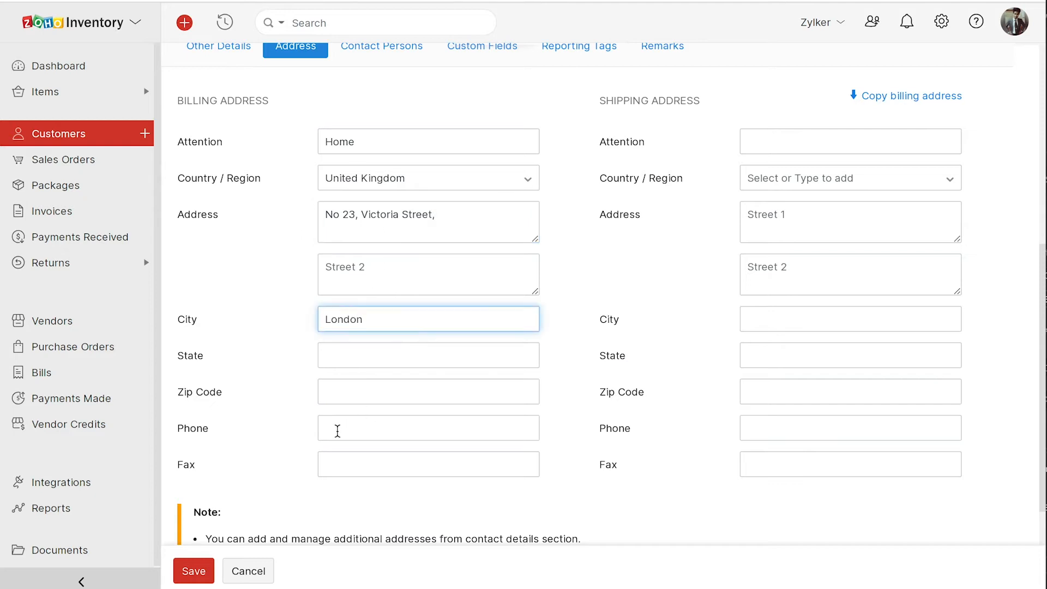
click(337, 428)
- Enter the Office shipping address on Pink Street, London, United Kingdom with phone
click(850, 142)
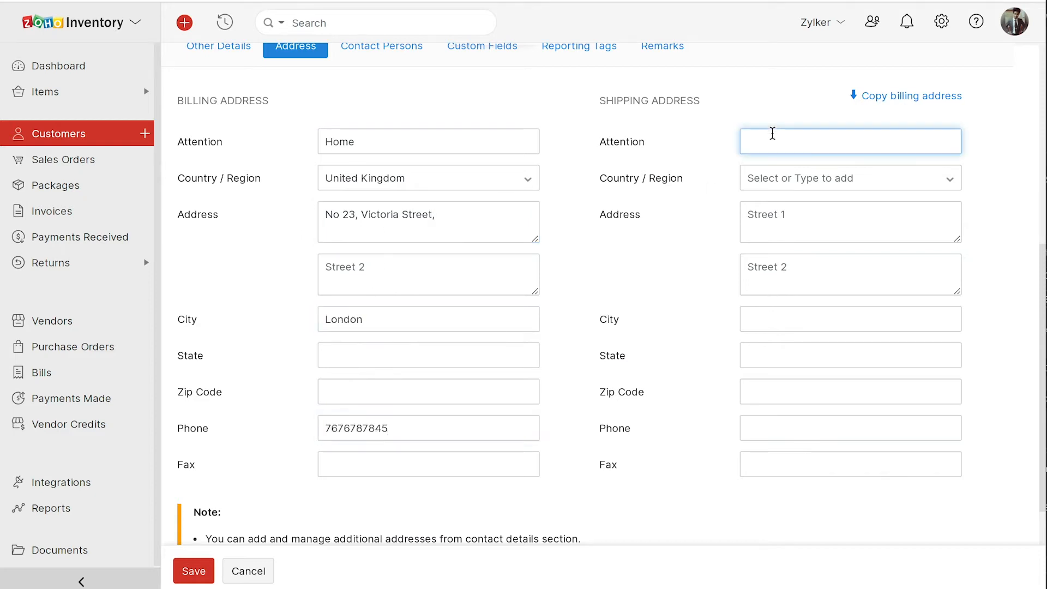
text(Office)
click(850, 178)
scroll(794, 278, down, 10)
click(790, 270)
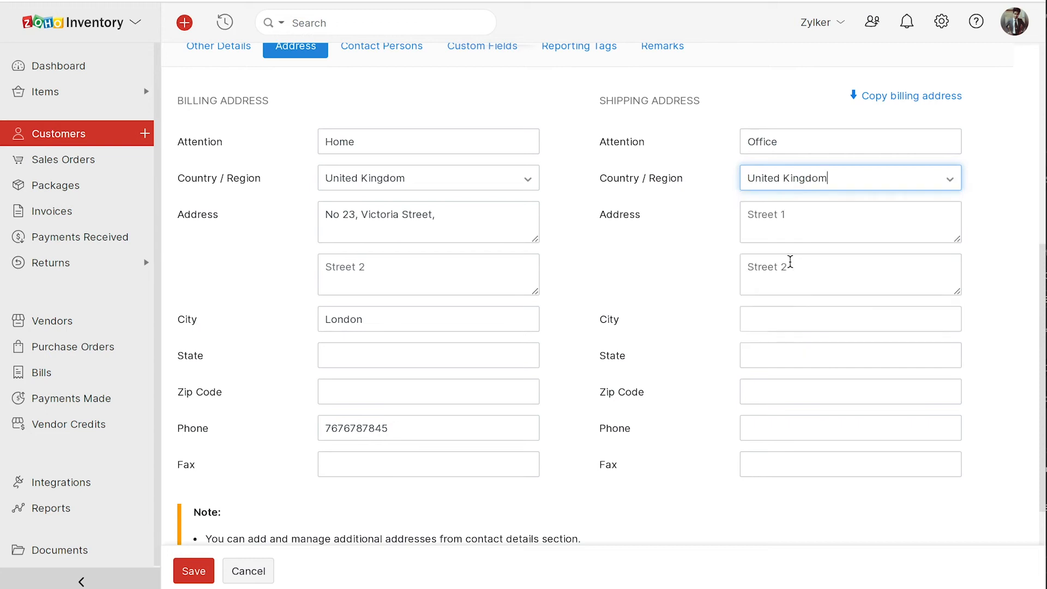
click(793, 221)
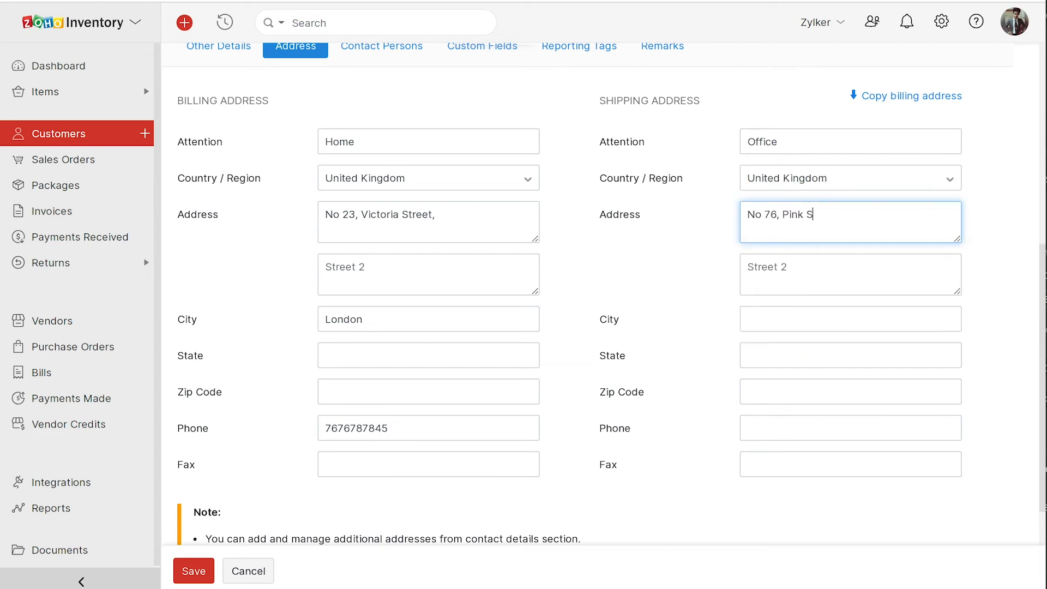
click(850, 269)
text(Vatican)
click(761, 321)
text(London)
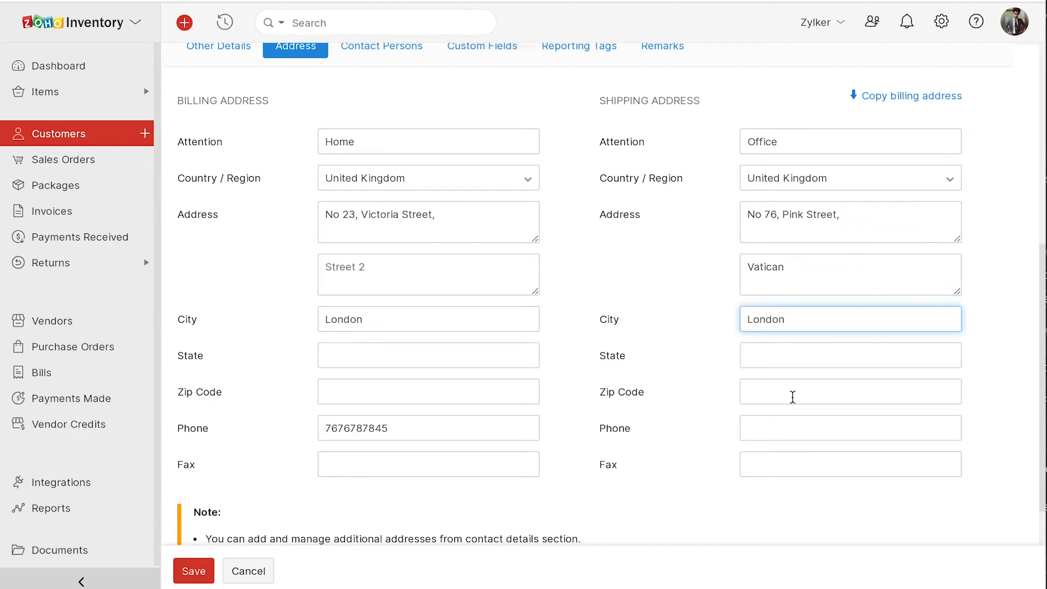
click(794, 428)
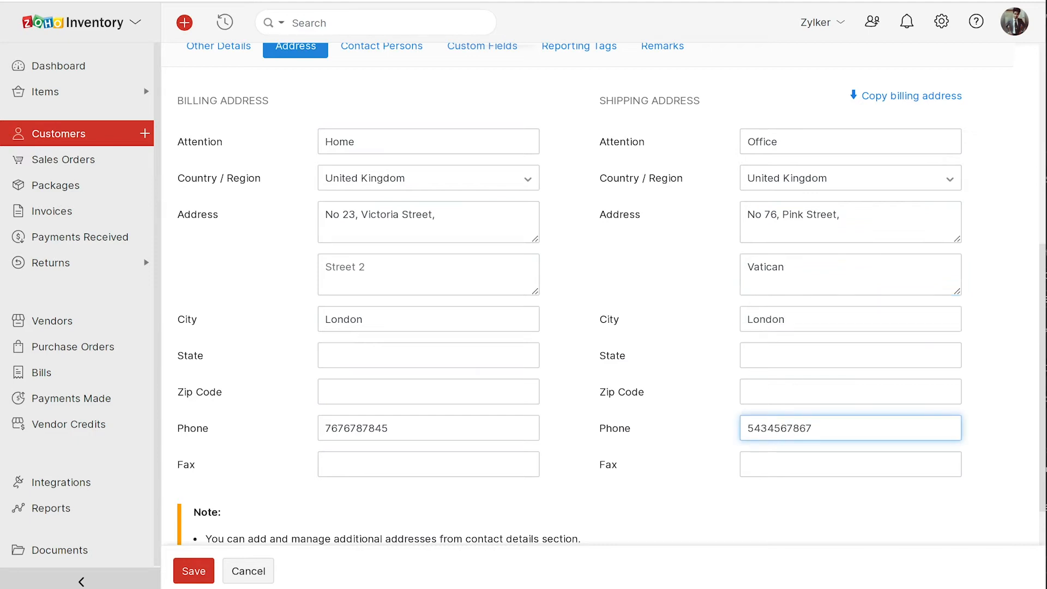
scroll(365, 92, up, 1)
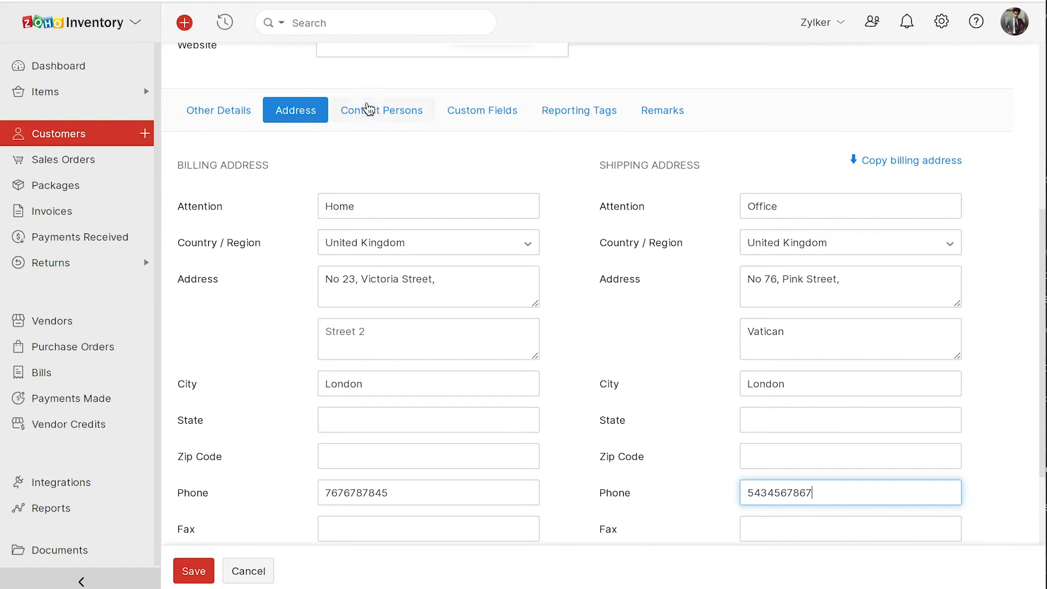
- Review the contact persons and custom fields sections of the customer form
click(370, 109)
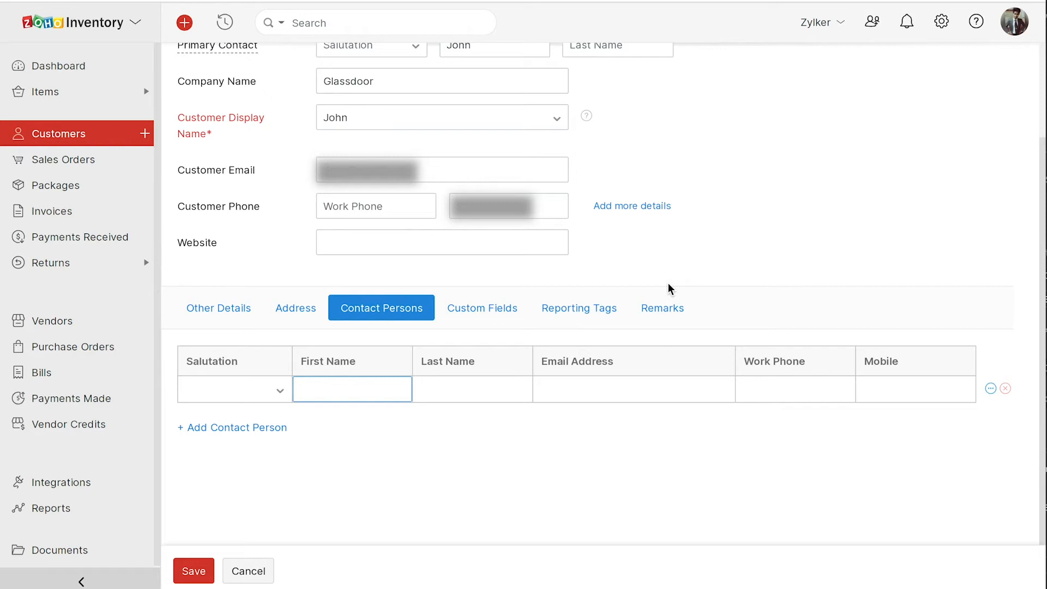
click(482, 308)
scroll(660, 392, down, 1)
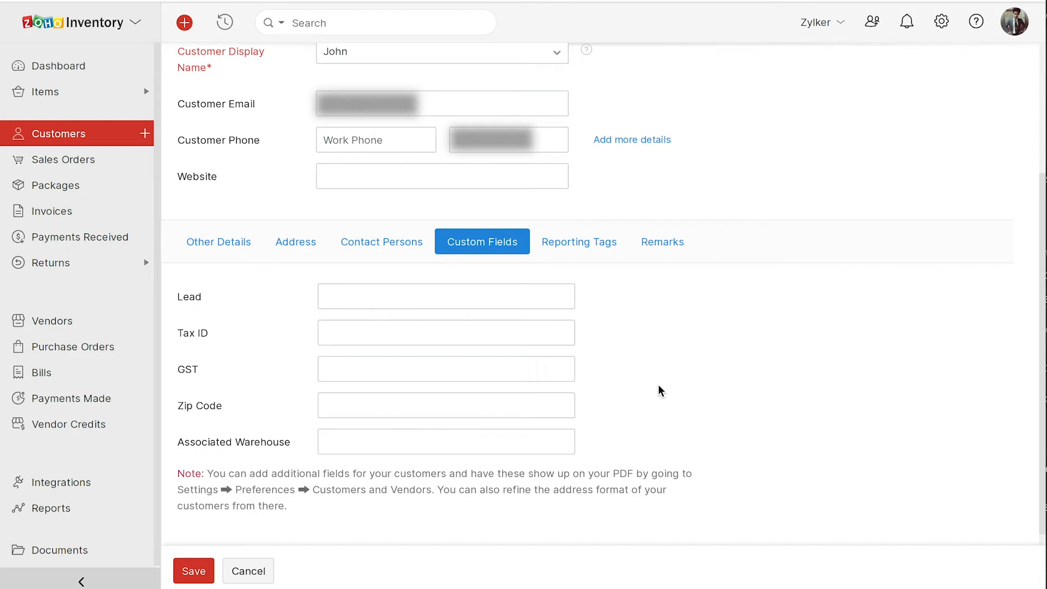
- Review reporting tags and remarks, then save John's customer details
click(579, 242)
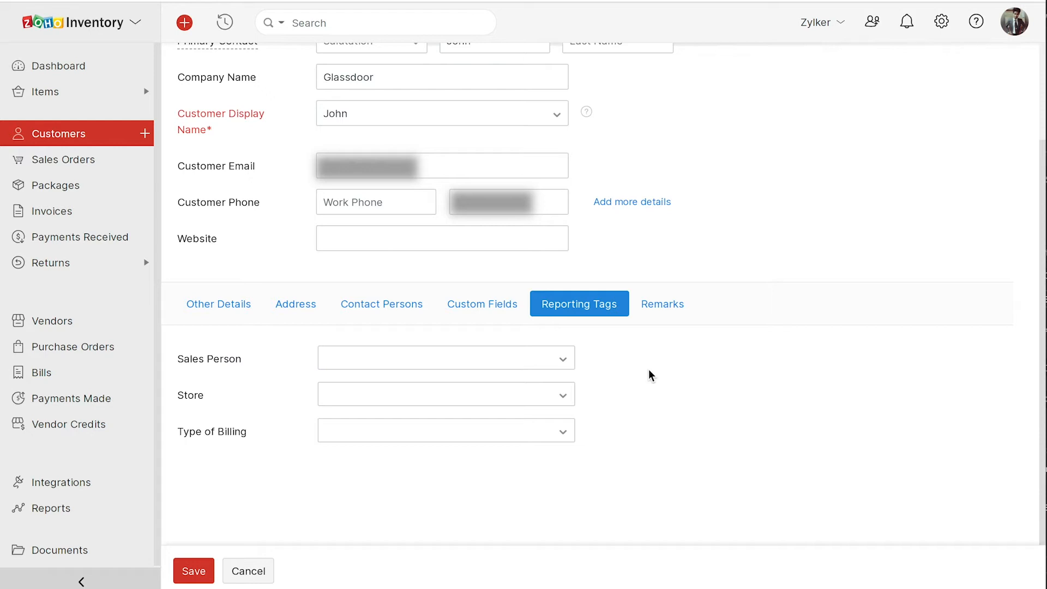
click(942, 22)
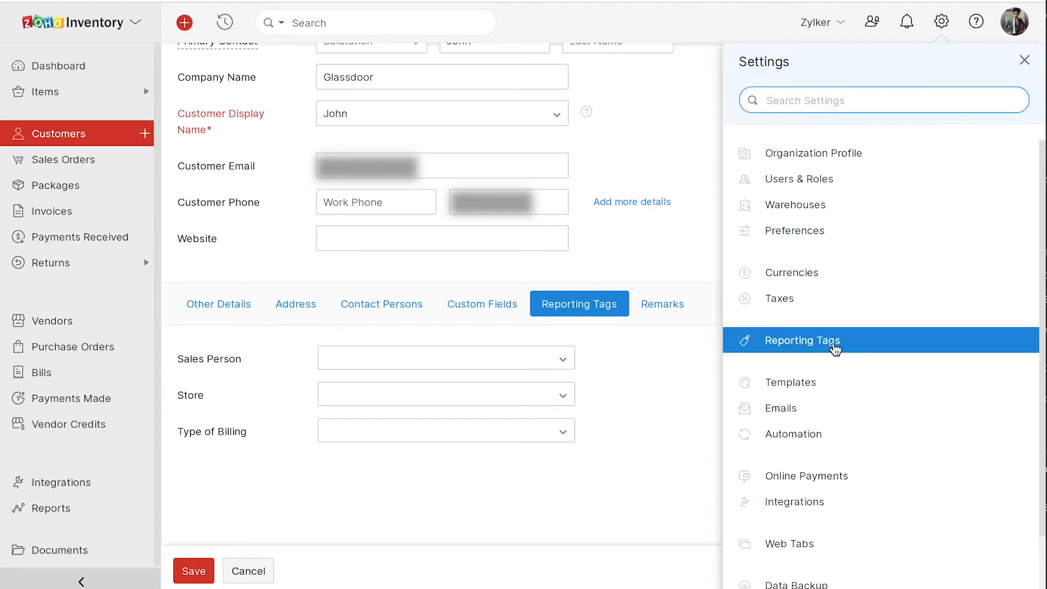
click(803, 340)
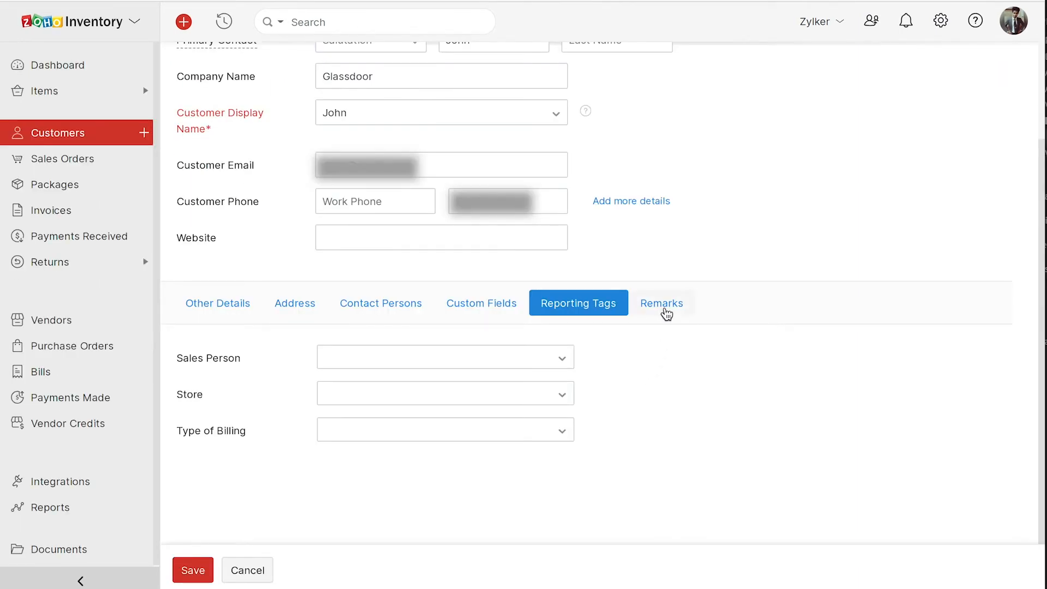
click(664, 306)
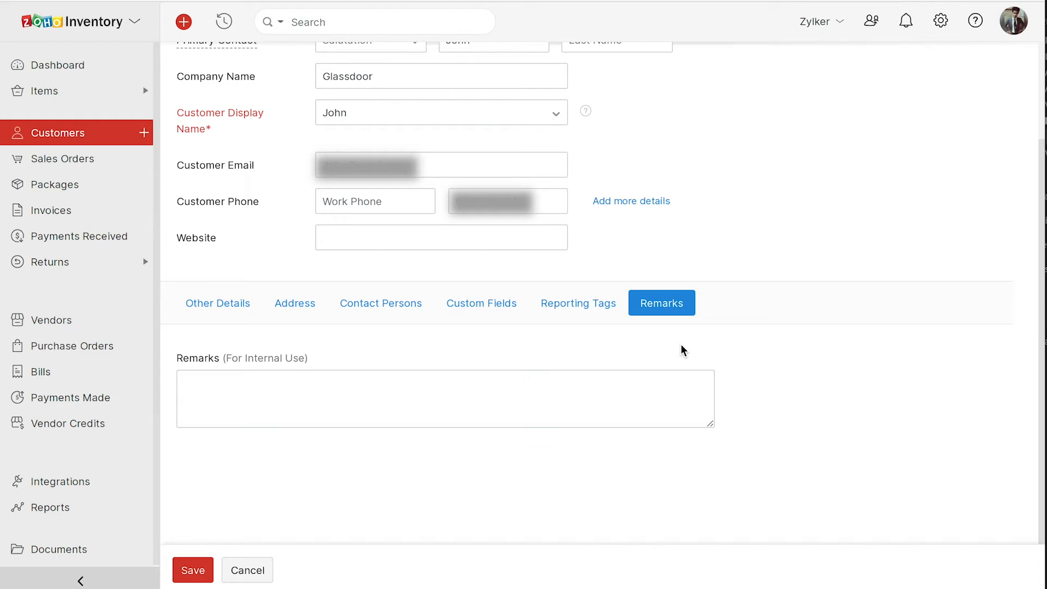
click(196, 564)
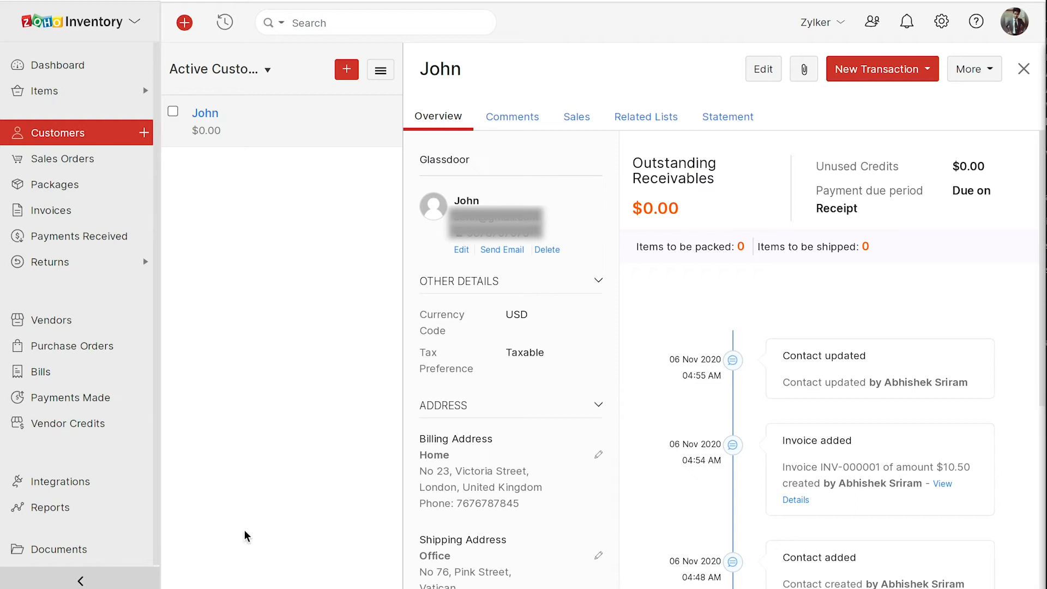
- Start a customer import and choose Customer.csv as the file to upload
click(381, 69)
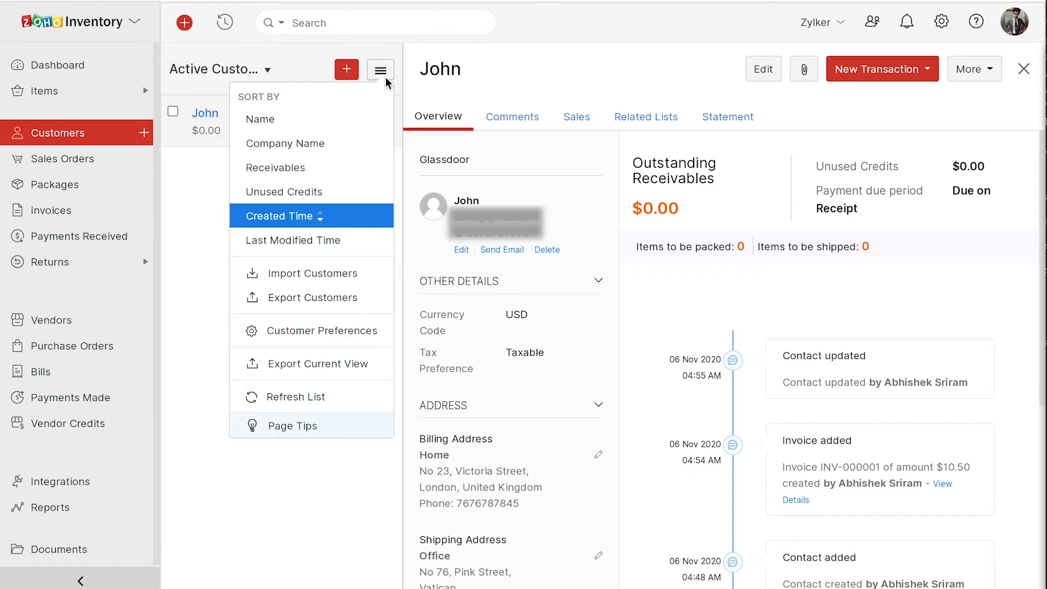
click(318, 272)
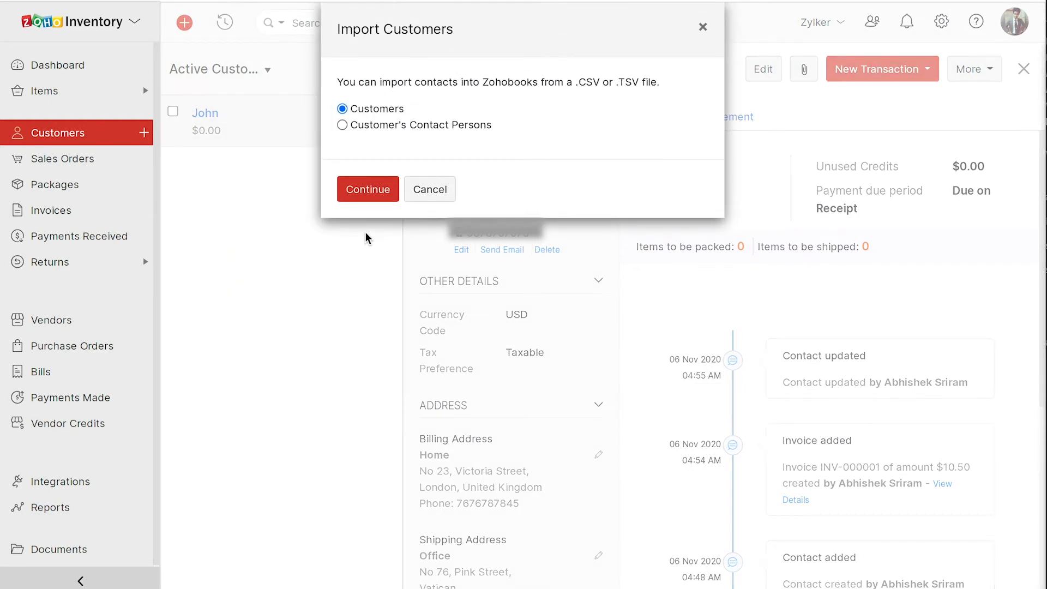
click(369, 189)
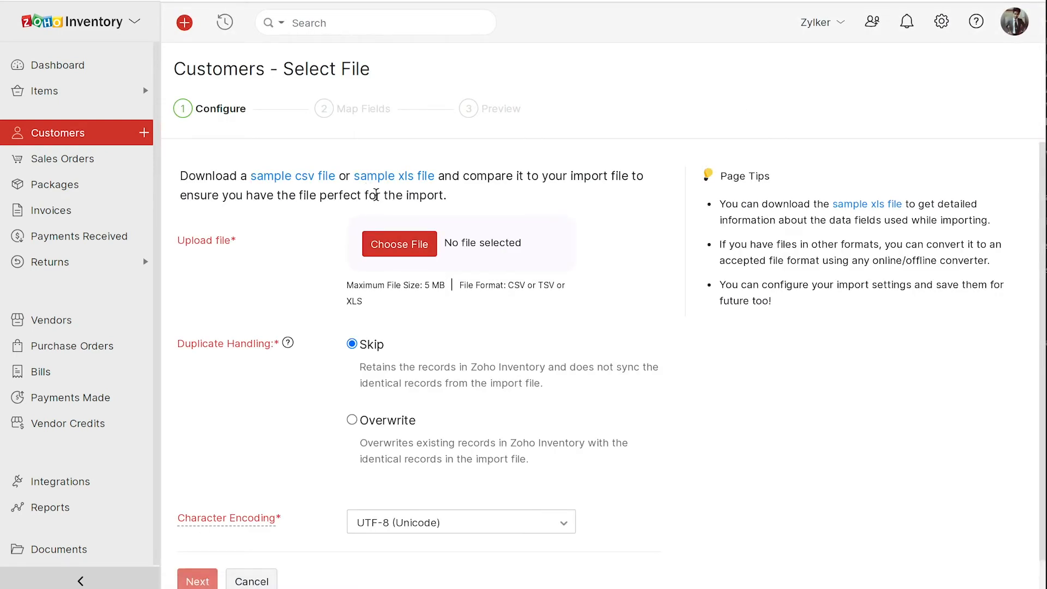
click(396, 243)
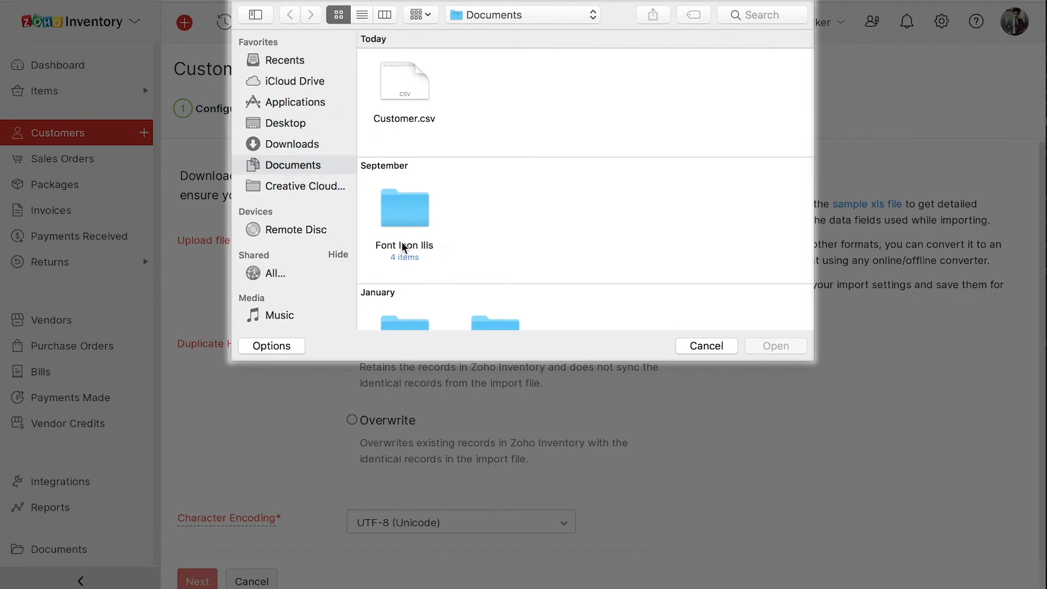
double_click(404, 94)
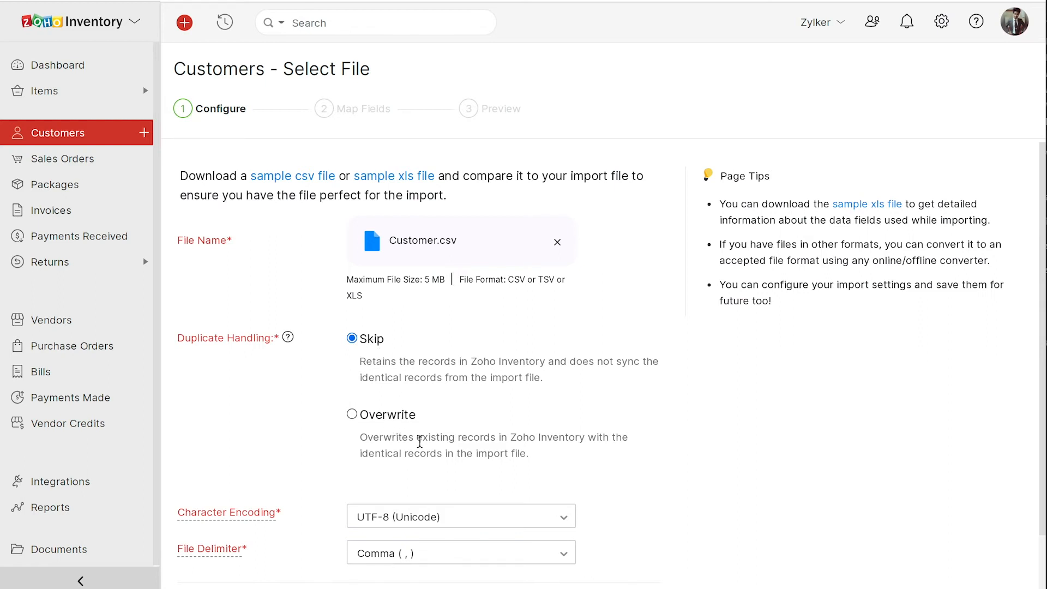
scroll(419, 443, down, 2)
- Accept the field mappings for Customer.csv and reach the import preview
click(198, 543)
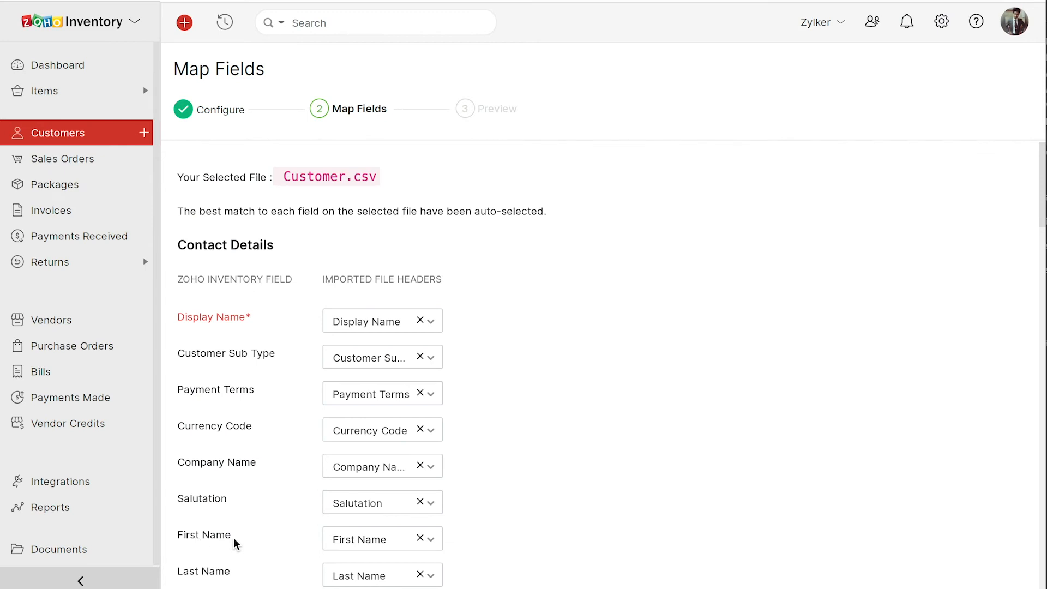
scroll(494, 421, down, 3)
scroll(493, 421, down, 2)
scroll(494, 421, down, 2)
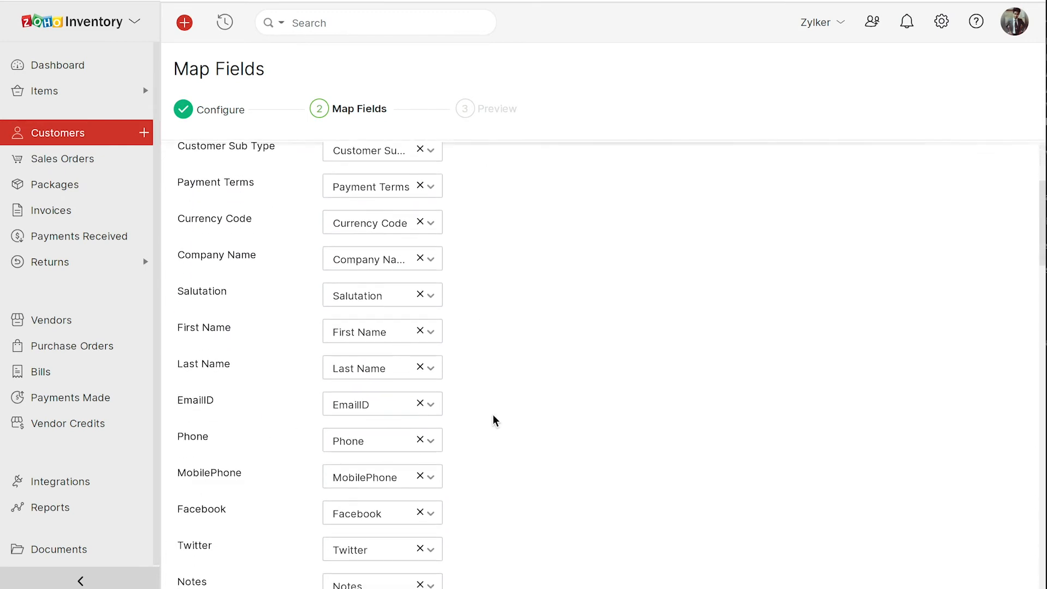
scroll(494, 421, down, 5)
scroll(493, 420, down, 5)
scroll(493, 420, down, 3)
scroll(494, 421, down, 4)
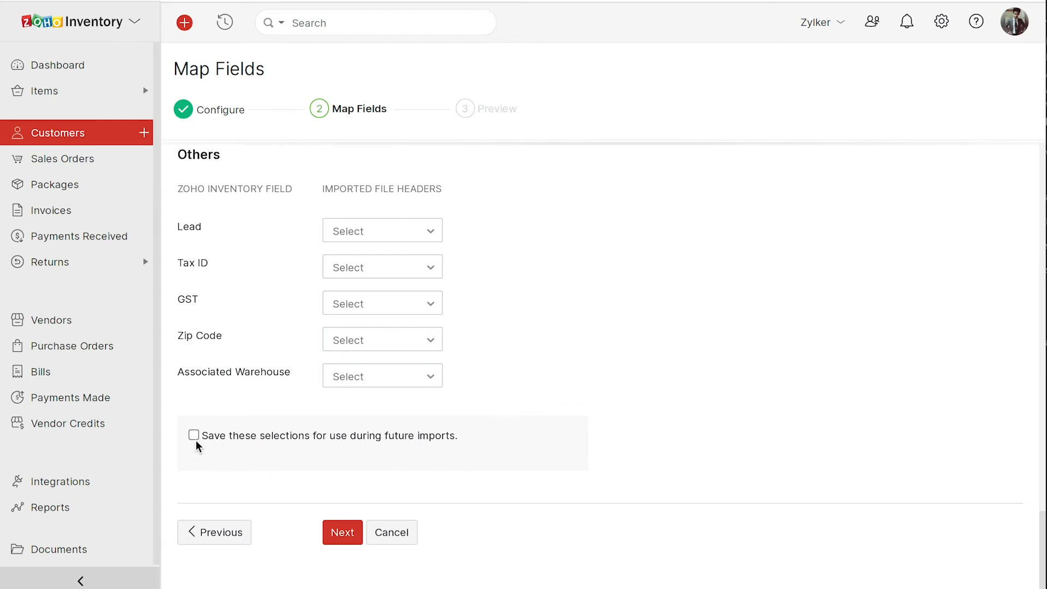
click(343, 532)
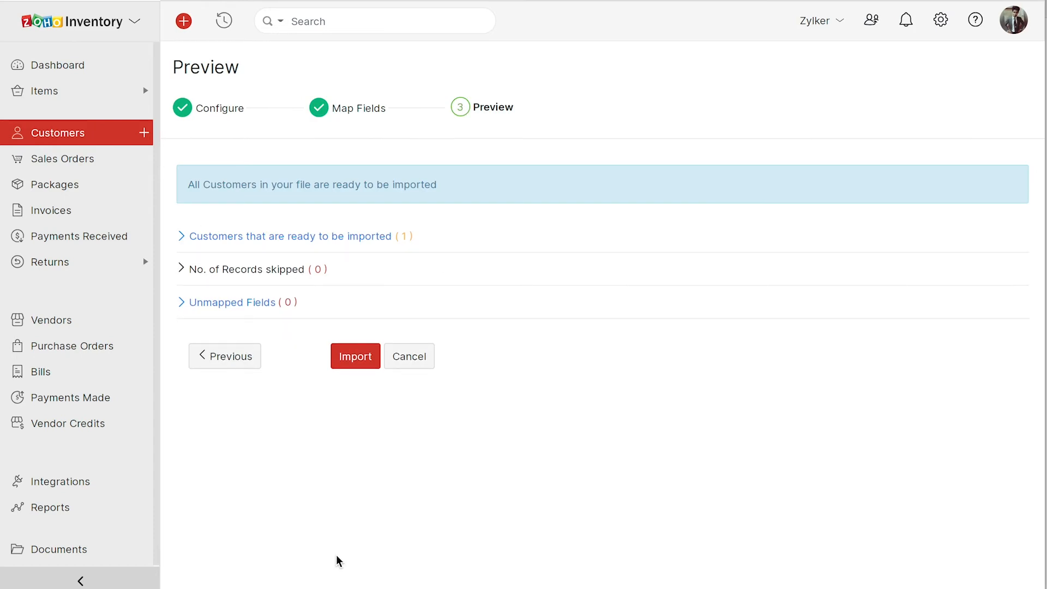
- Import the customer Kyan from the file into the active customers list
click(355, 357)
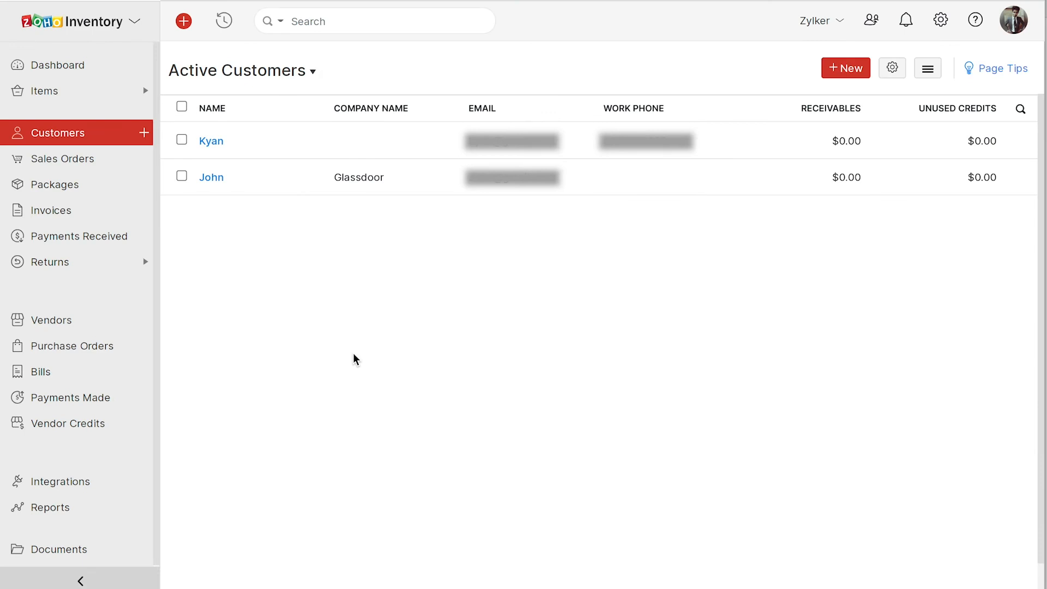
- View John's comments, sales and November 2020 statement with $0.00 balance due
click(217, 180)
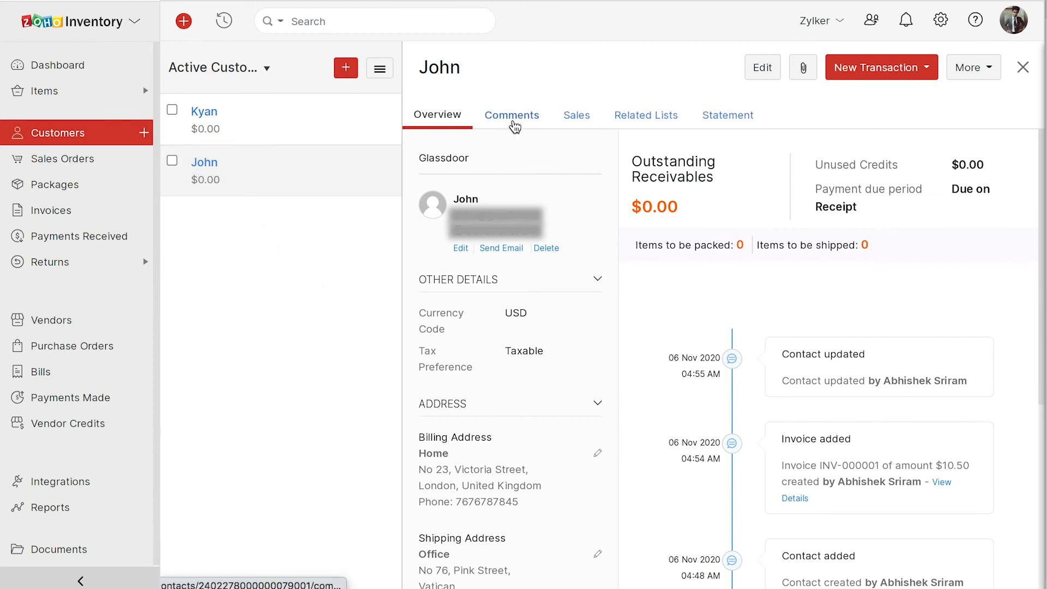
click(512, 114)
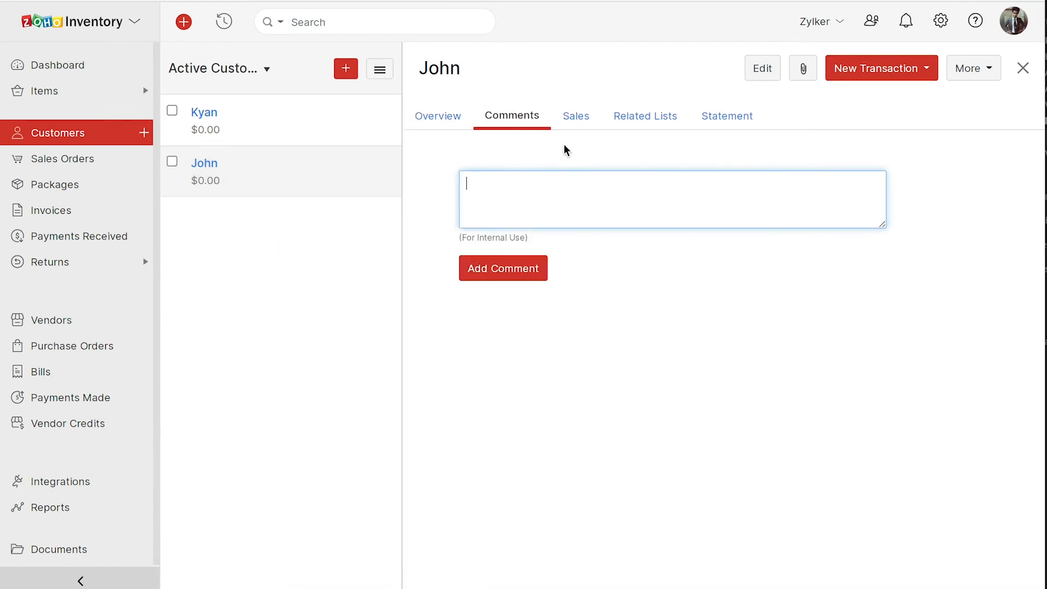
click(576, 114)
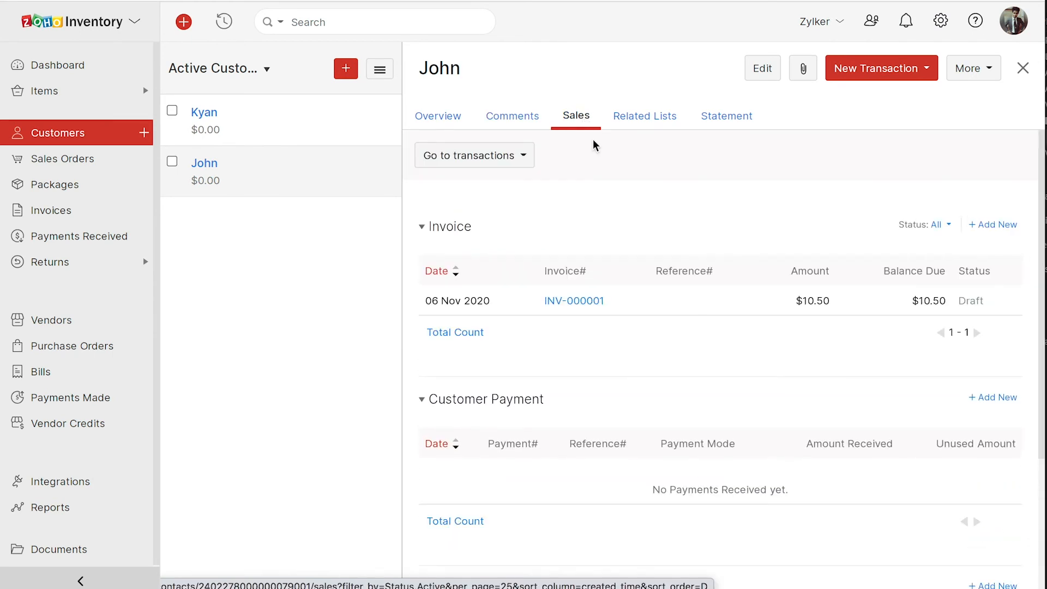
scroll(610, 183, down, 2)
scroll(610, 184, up, 3)
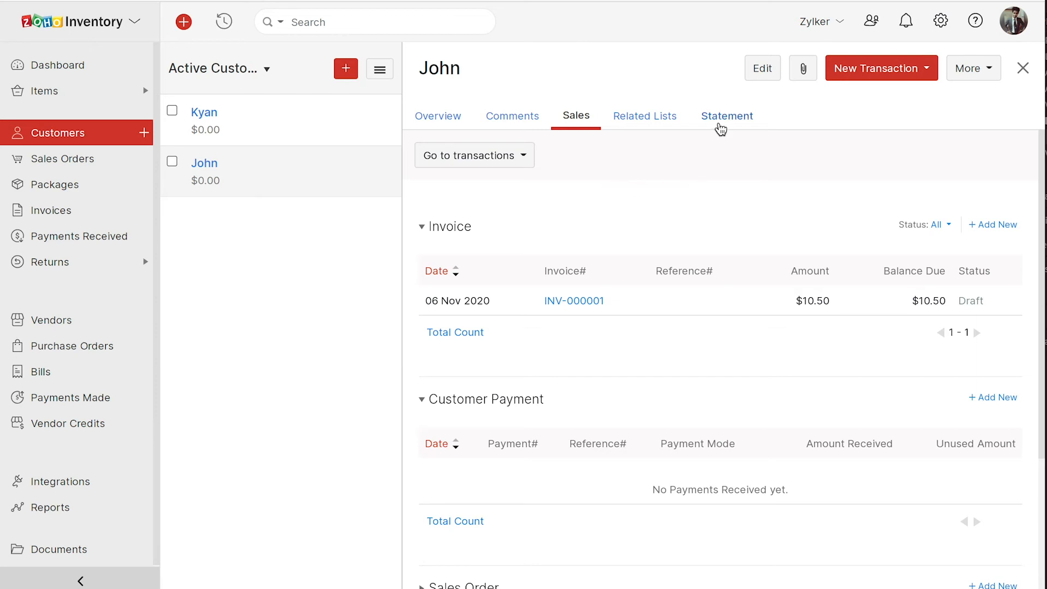
click(722, 119)
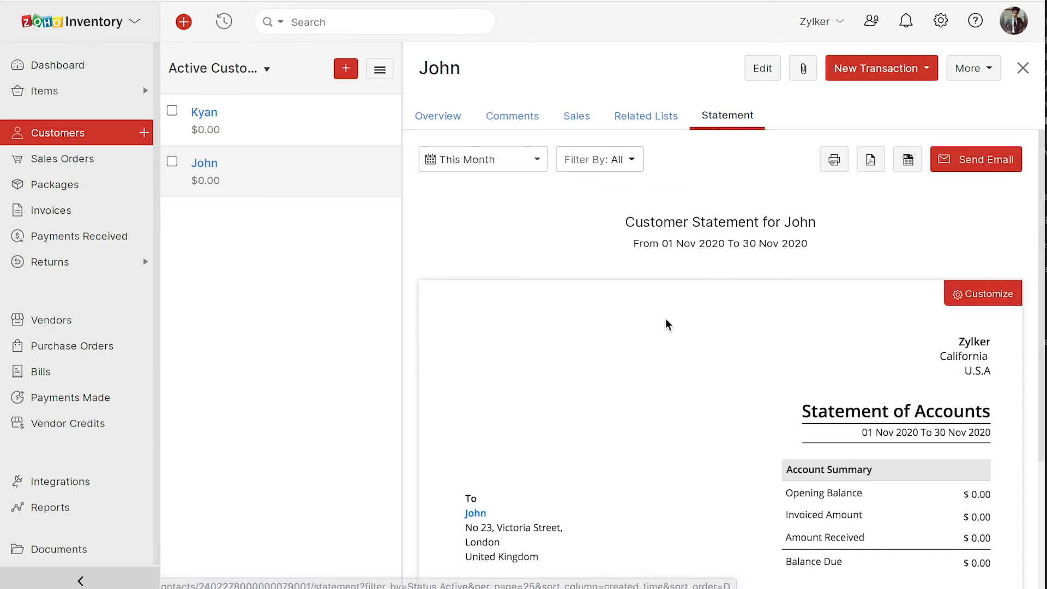
scroll(655, 336, down, 3)
scroll(656, 335, down, 1)
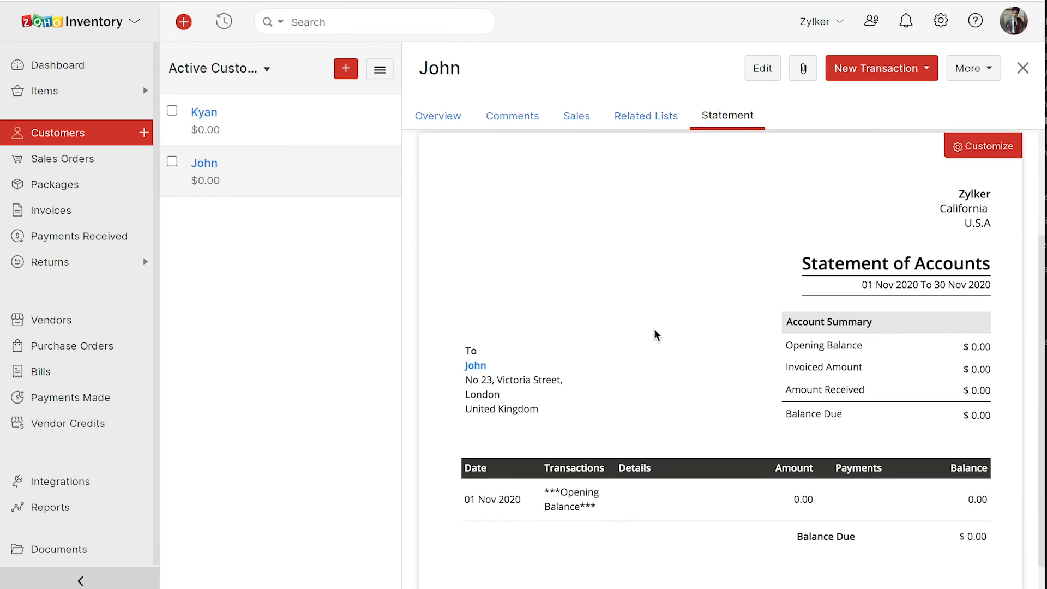
scroll(655, 335, up, 4)
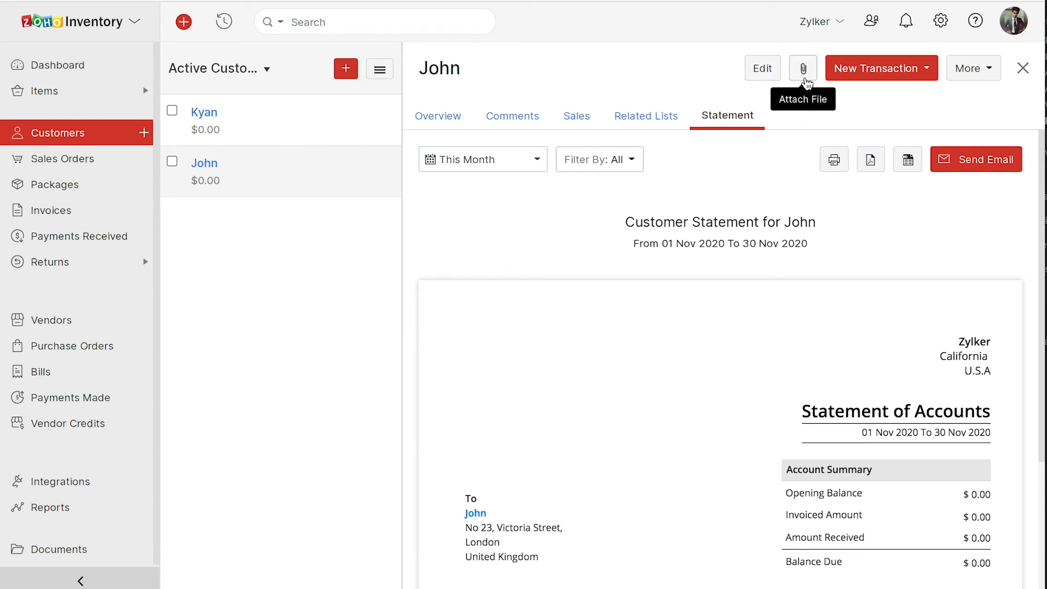
click(985, 72)
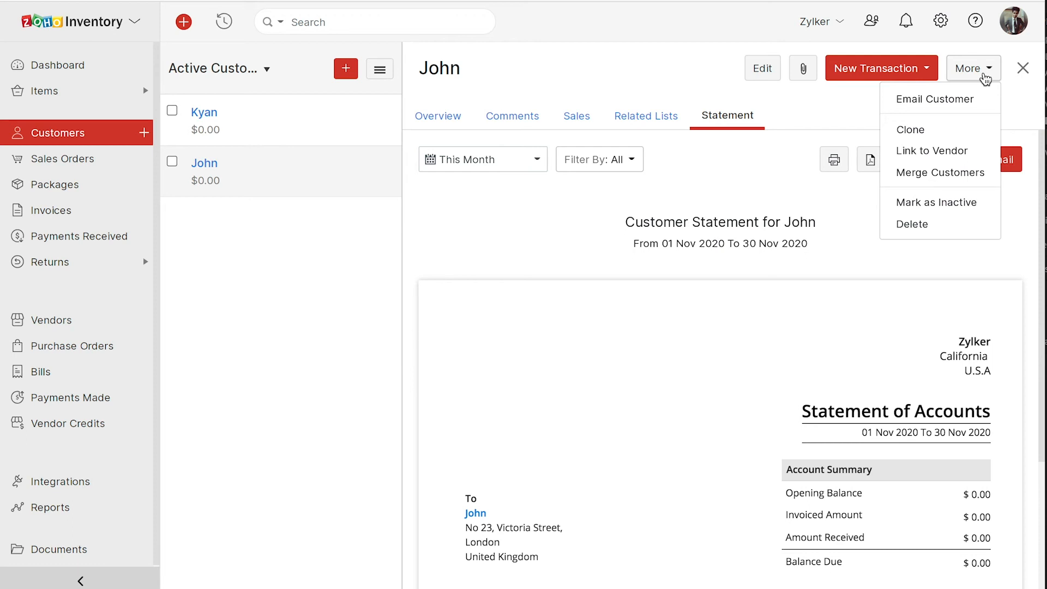
- Reach the Customers and Vendors preferences to enable customer credit limits
click(985, 76)
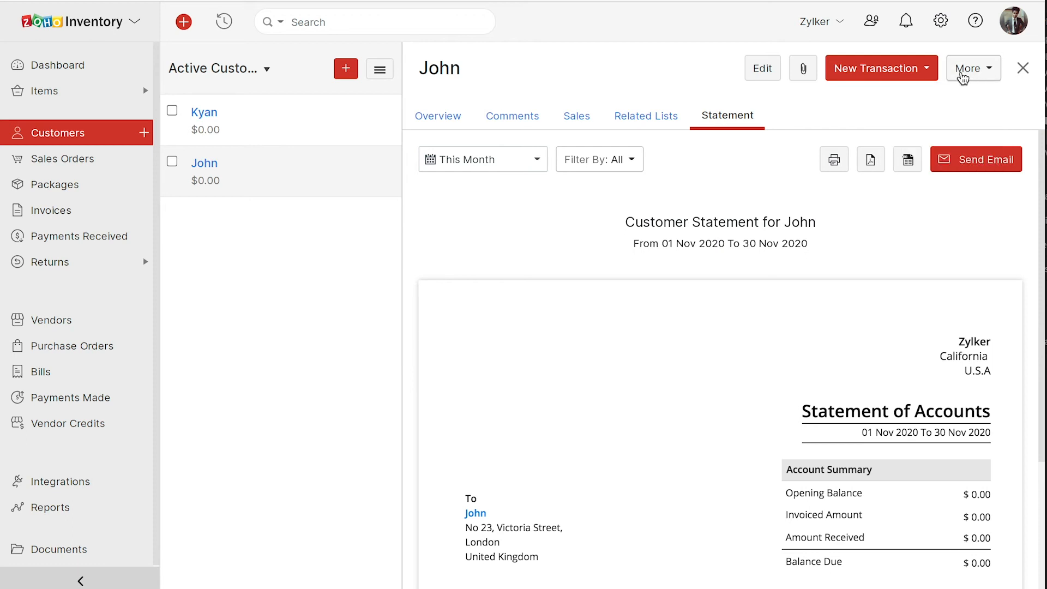
click(941, 21)
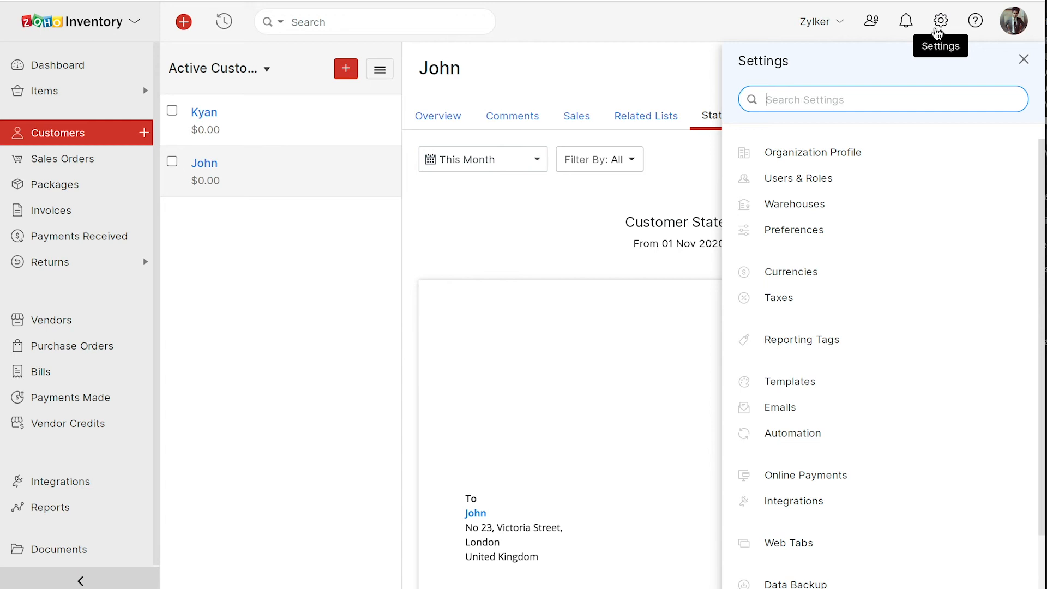
click(794, 229)
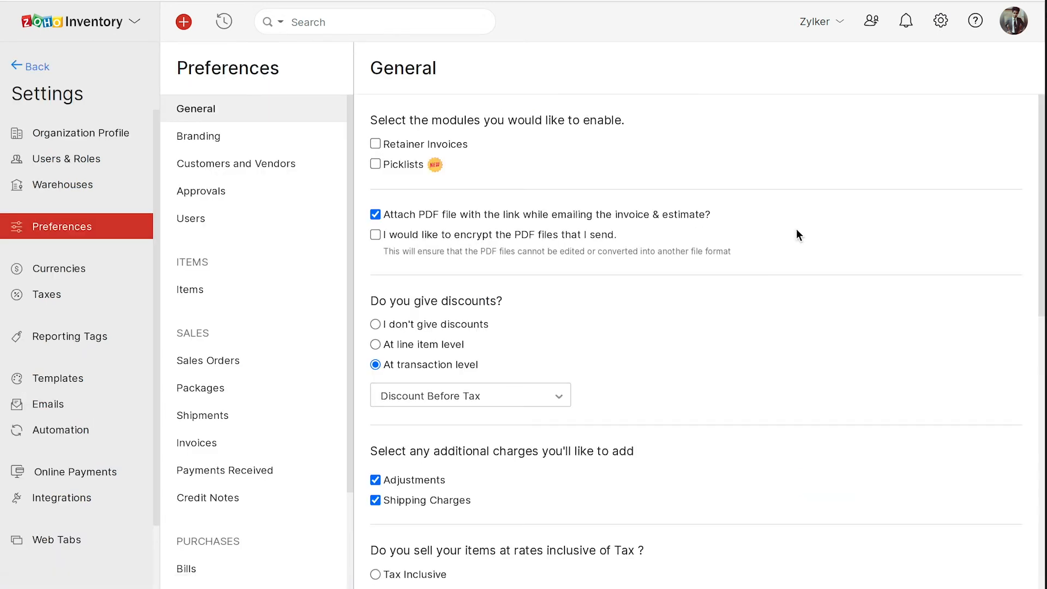
click(280, 168)
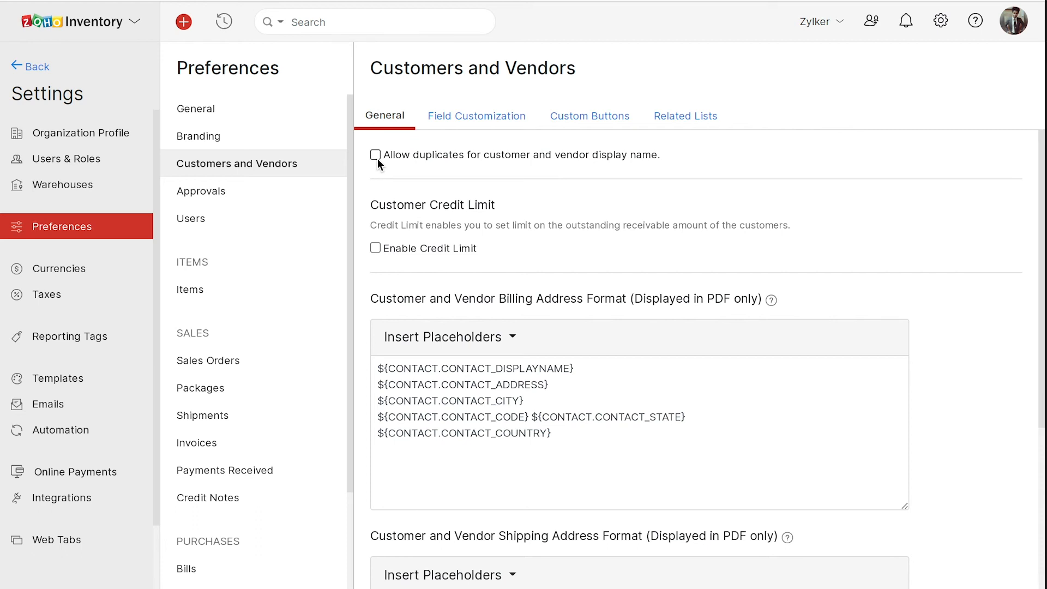
- Enable customer credit limits, review billing address placeholders, then view the custom fields list
click(375, 248)
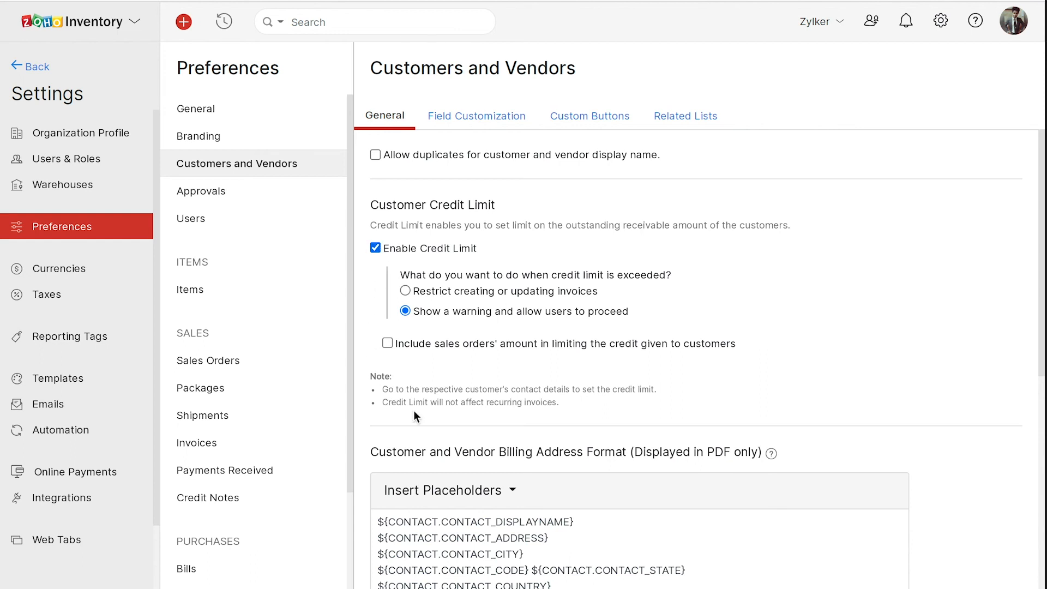
scroll(449, 421, down, 4)
scroll(448, 422, down, 3)
scroll(449, 421, down, 2)
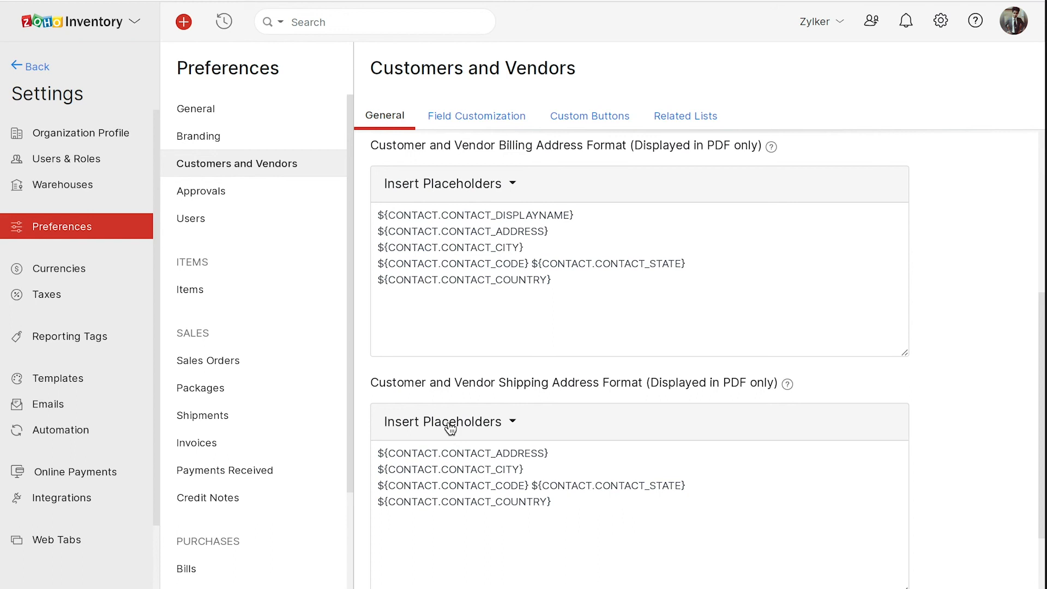
click(512, 185)
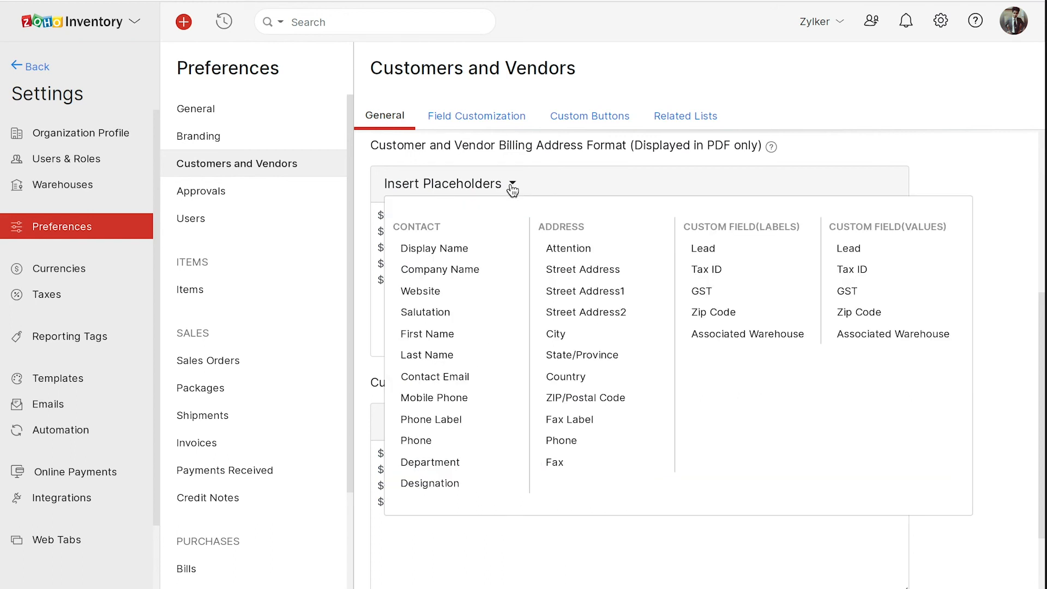
click(512, 190)
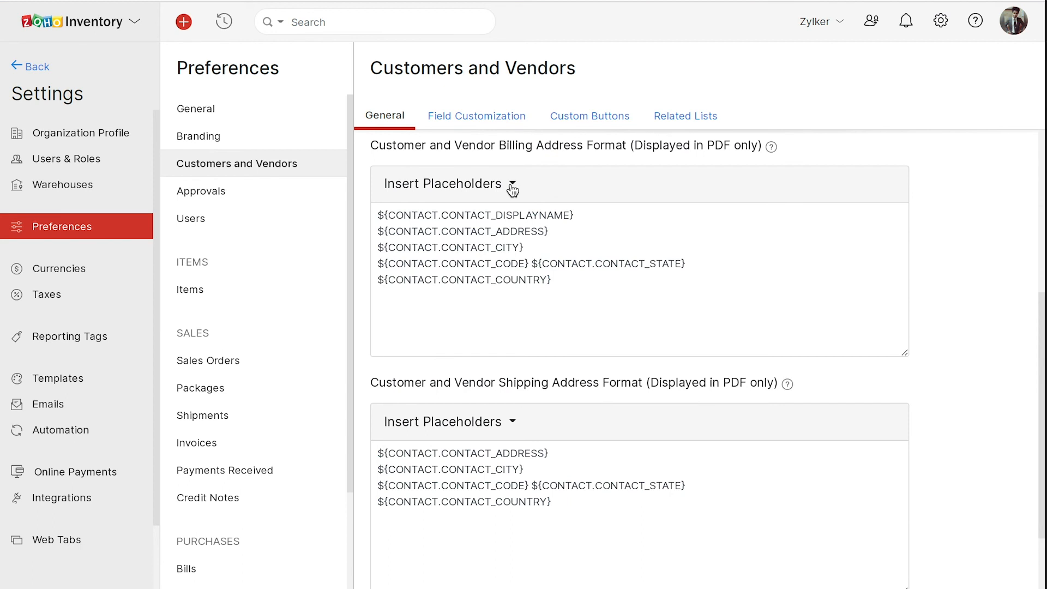
click(507, 120)
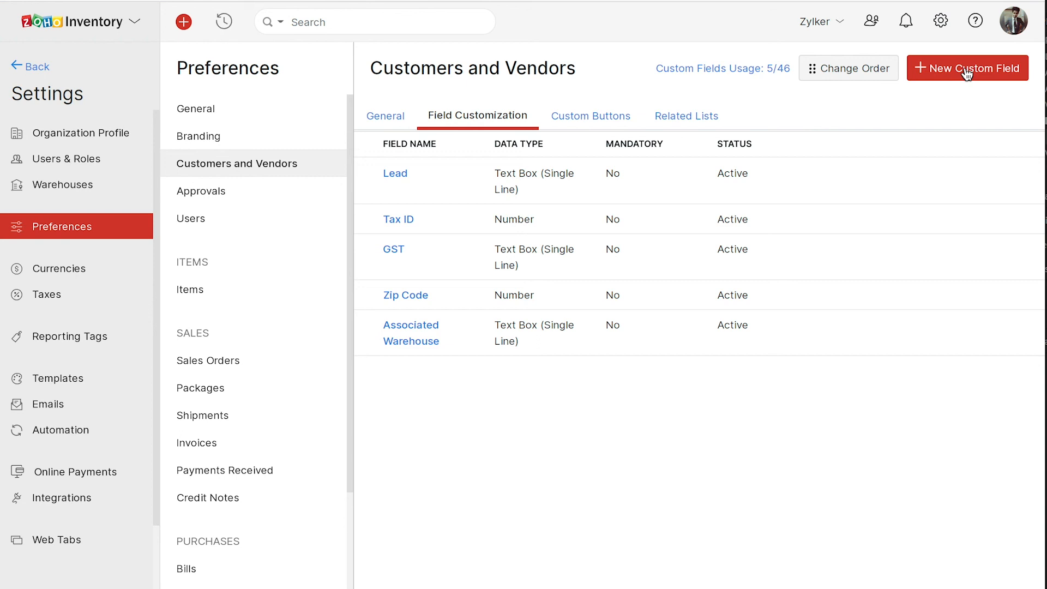
- View the Custom Buttons list for customers and vendors, currently empty
click(577, 119)
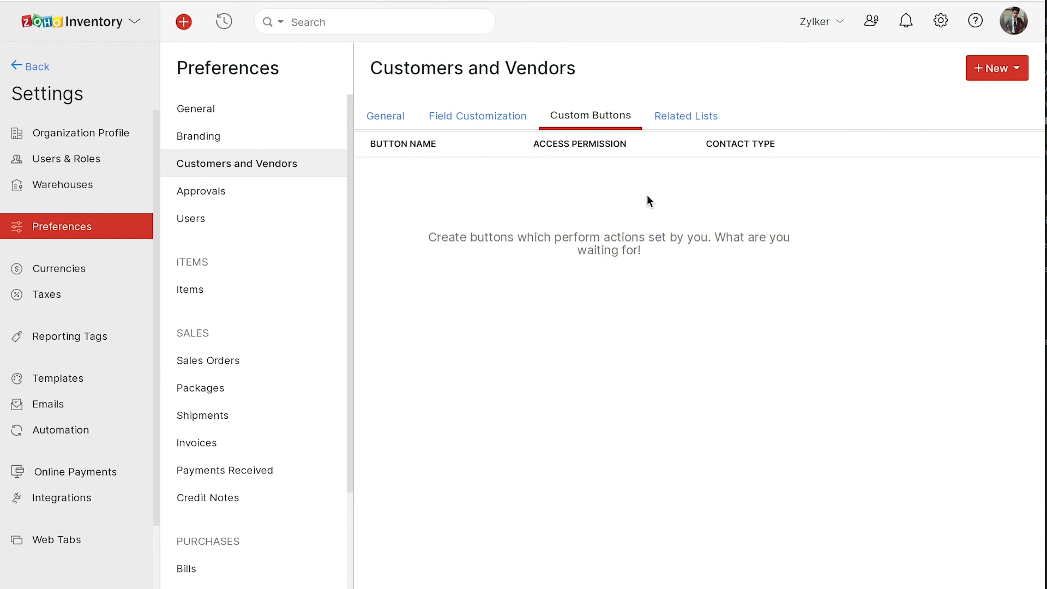
- View the Related Lists page for customers and vendors, with none created yet
click(685, 115)
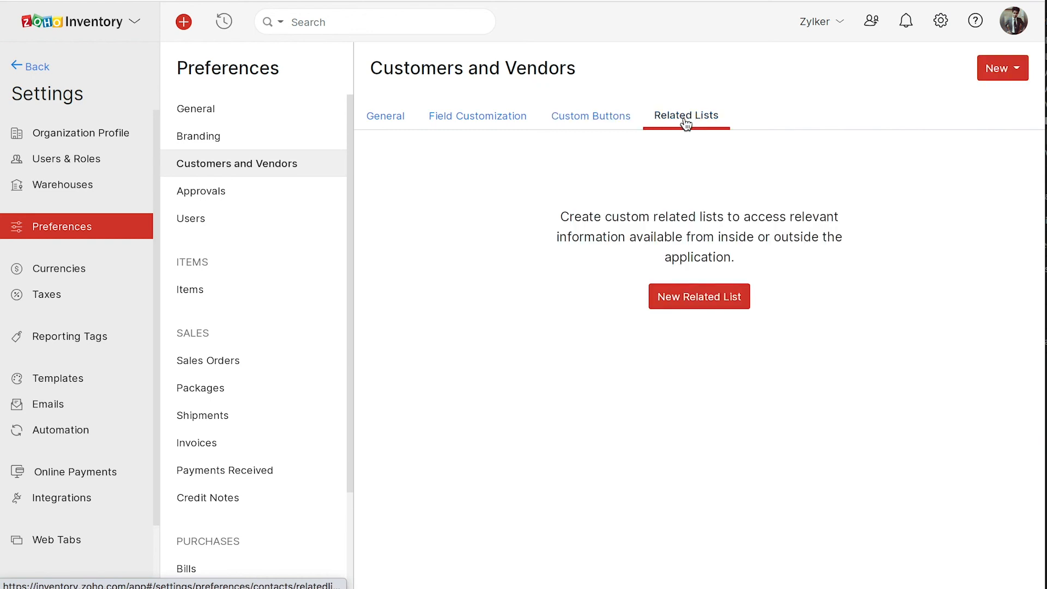